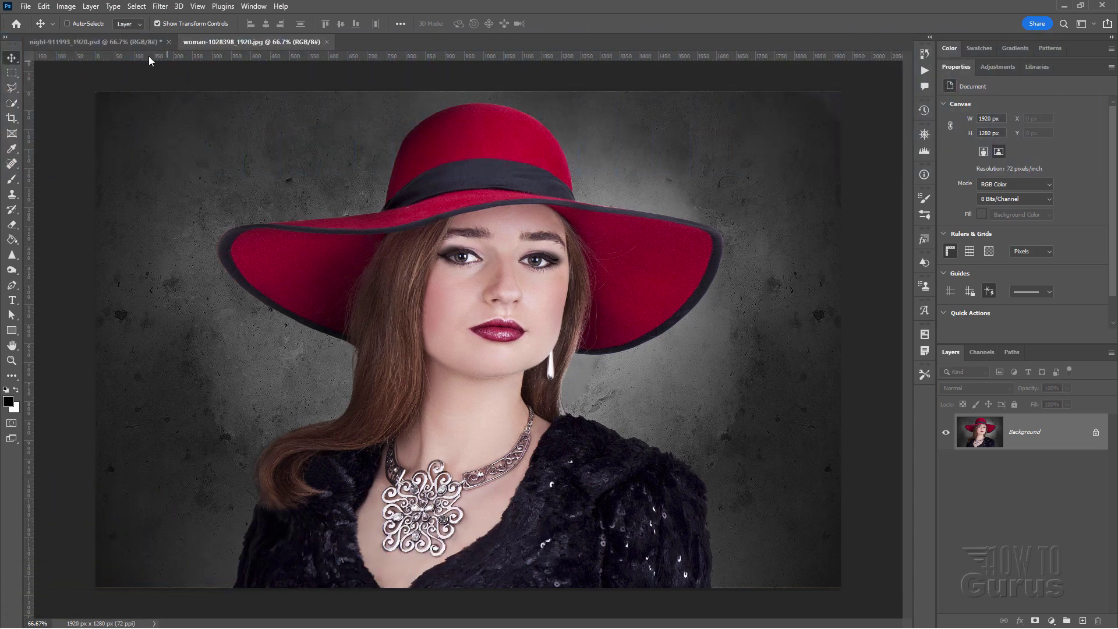
Drag the woman-in-red-hat photo into night-911993_1920.psd as Layer 1, aligned at X 0, Y 0.
{"action": "left_click", "coordinate": [138, 42]}
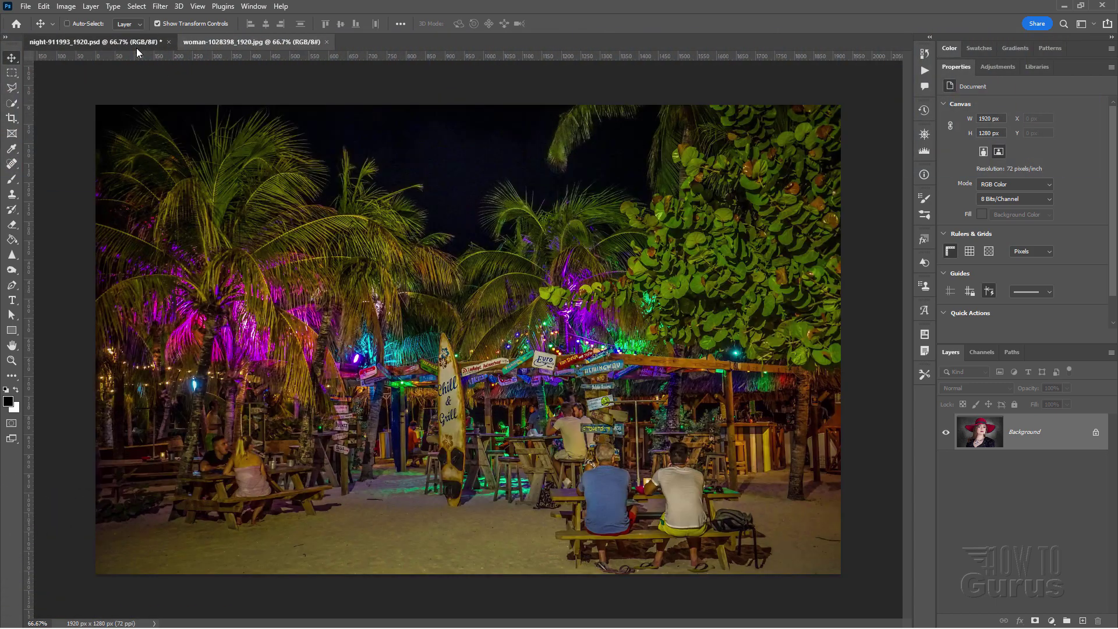
{"action": "left_click", "coordinate": [216, 43]}
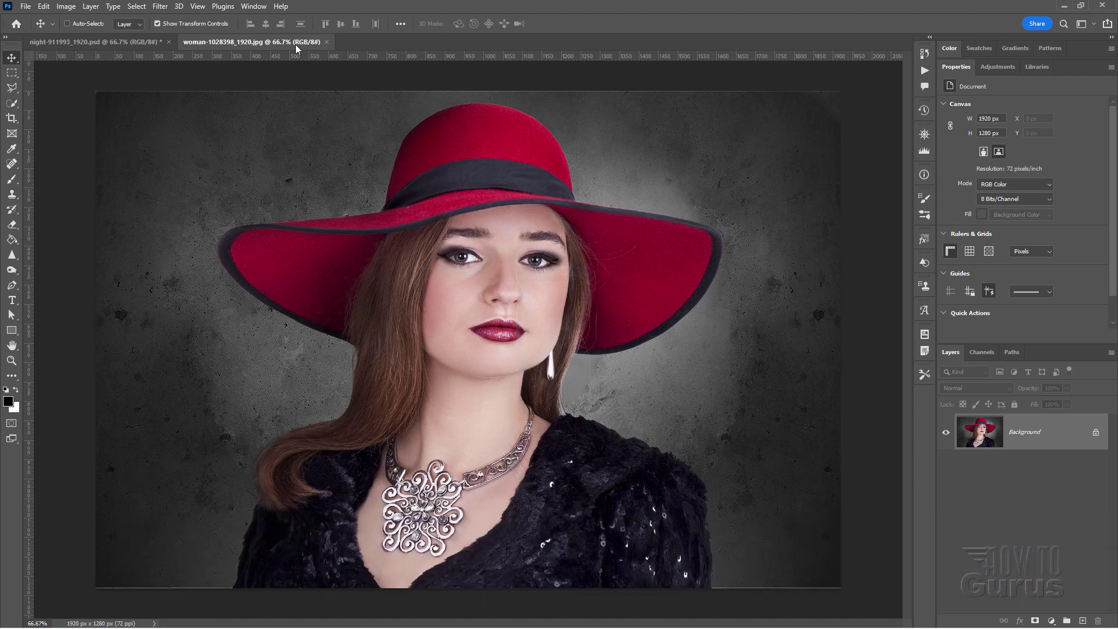
{"action": "left_click_drag", "start_coordinate": [296, 48], "coordinate": [357, 260]}
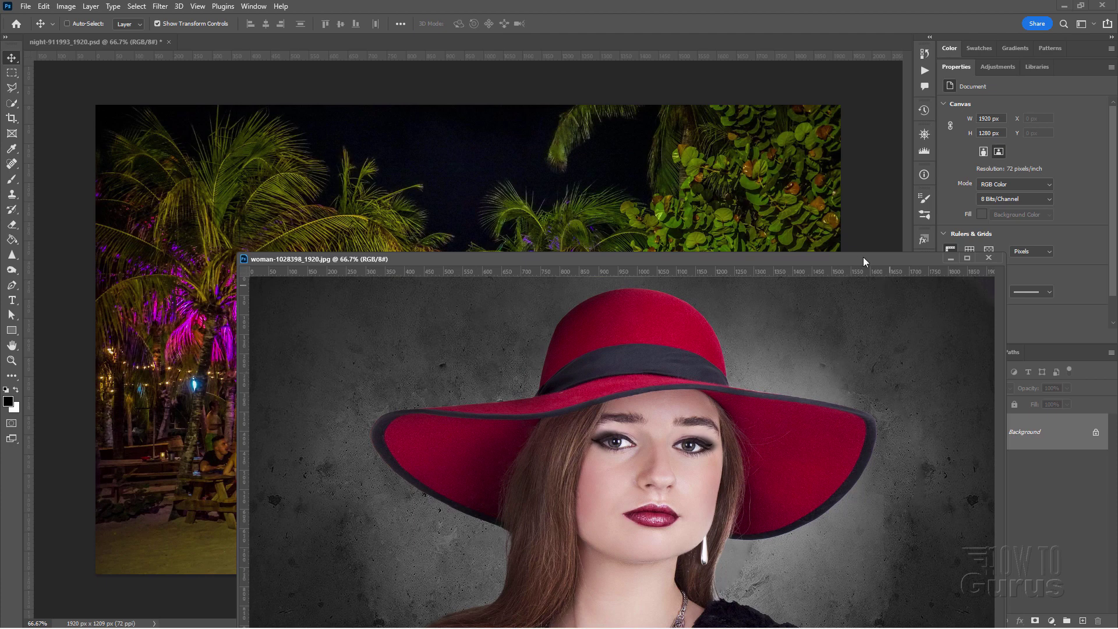
{"action": "left_click_drag", "start_coordinate": [851, 264], "coordinate": [780, 265]}
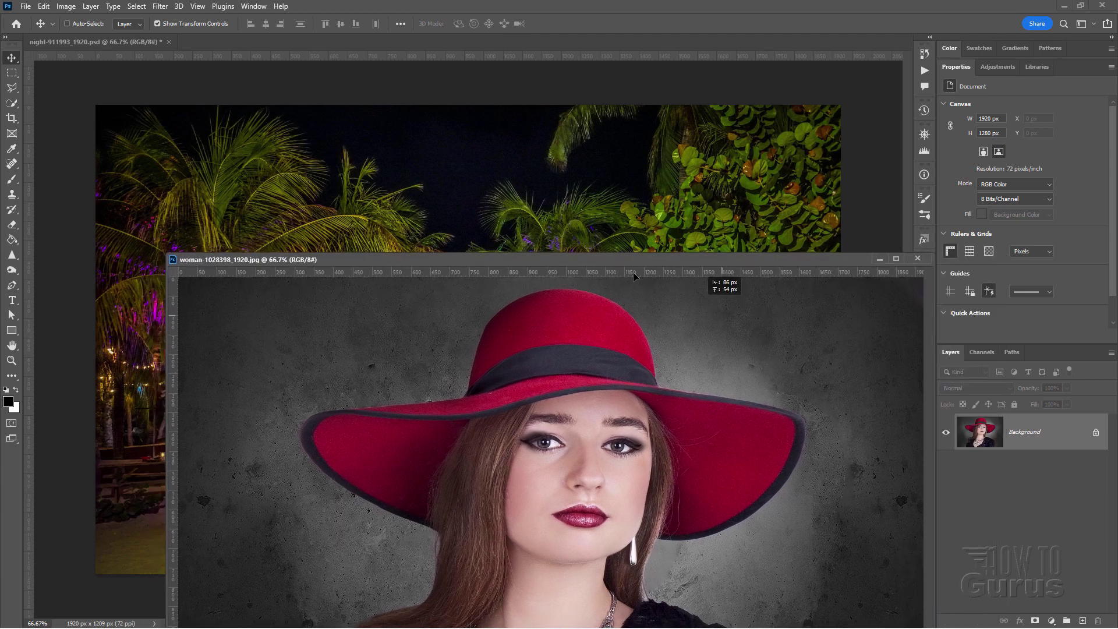
{"action": "left_click_drag", "start_coordinate": [429, 182], "coordinate": [429, 183]}
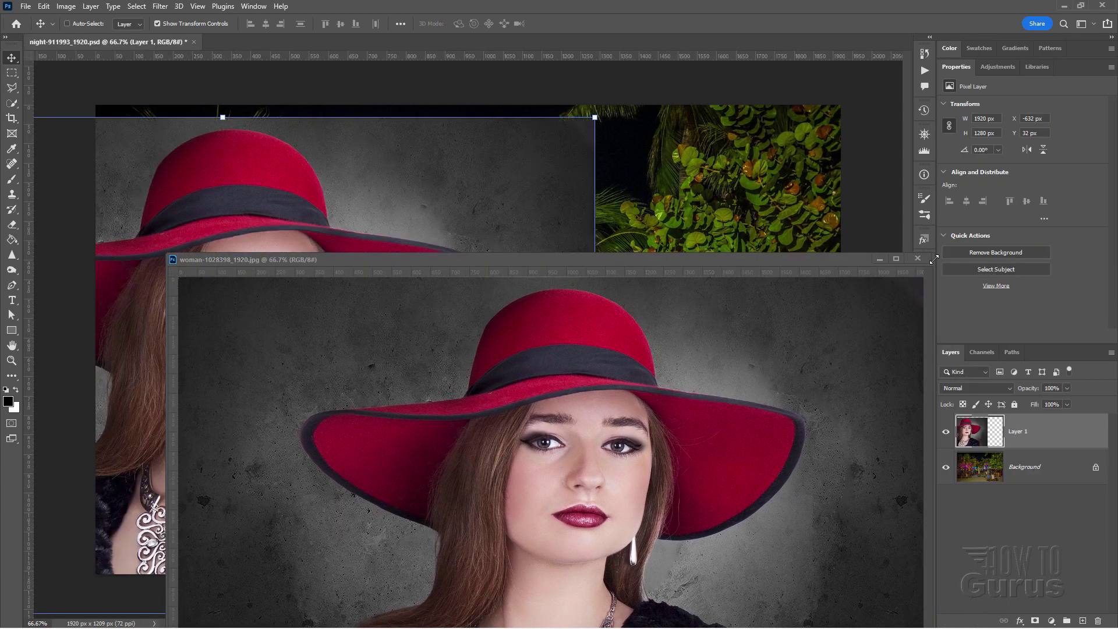
{"action": "left_click", "coordinate": [879, 260]}
{"action": "left_click_drag", "start_coordinate": [433, 145], "coordinate": [671, 145]}
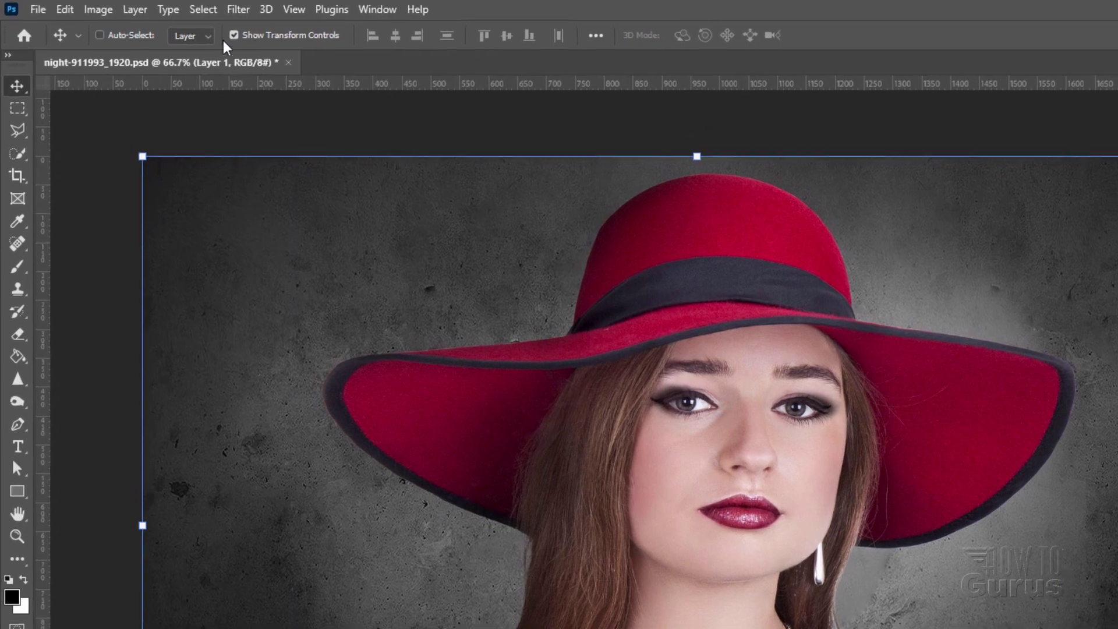
Select the woman with Select > Subject and open Select and Mask on that selection.
{"action": "left_click", "coordinate": [136, 6]}
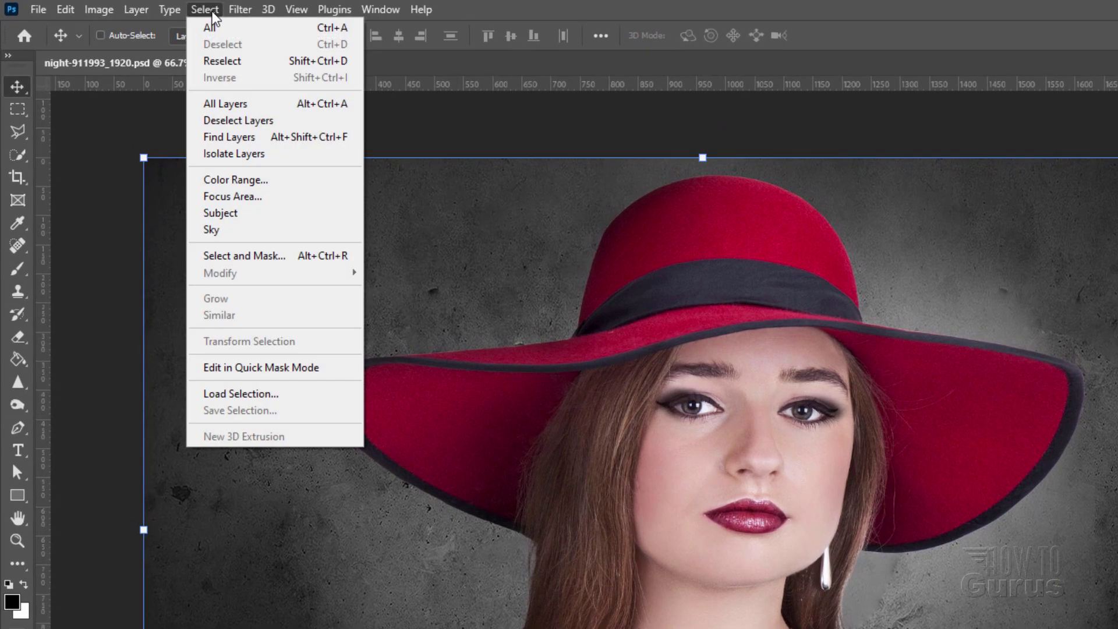
{"action": "left_click", "coordinate": [257, 211]}
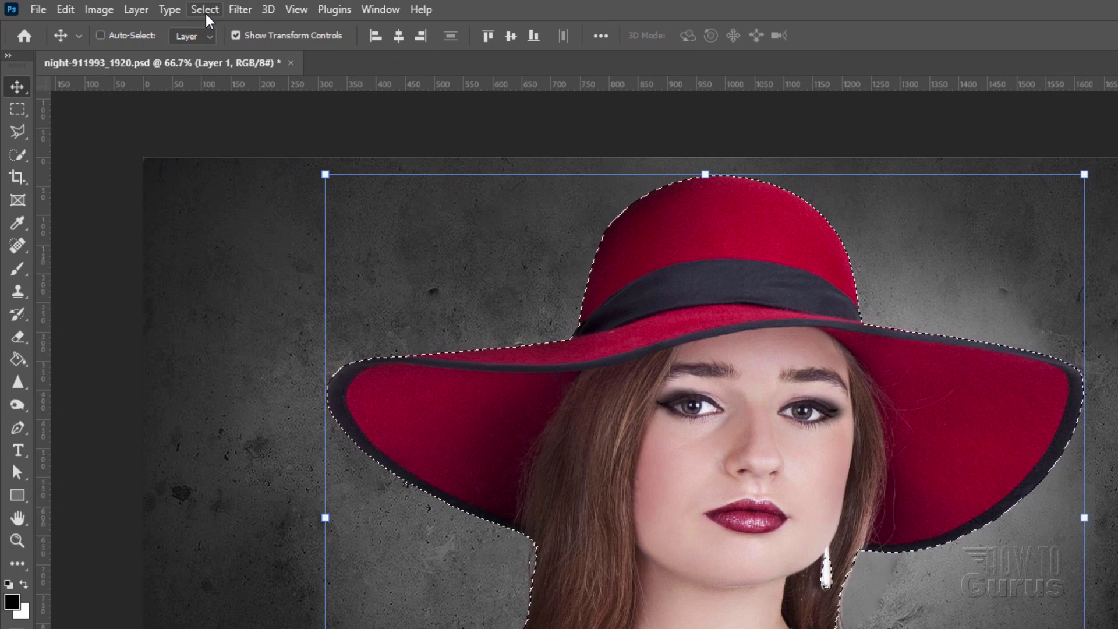
{"action": "left_click", "coordinate": [137, 9]}
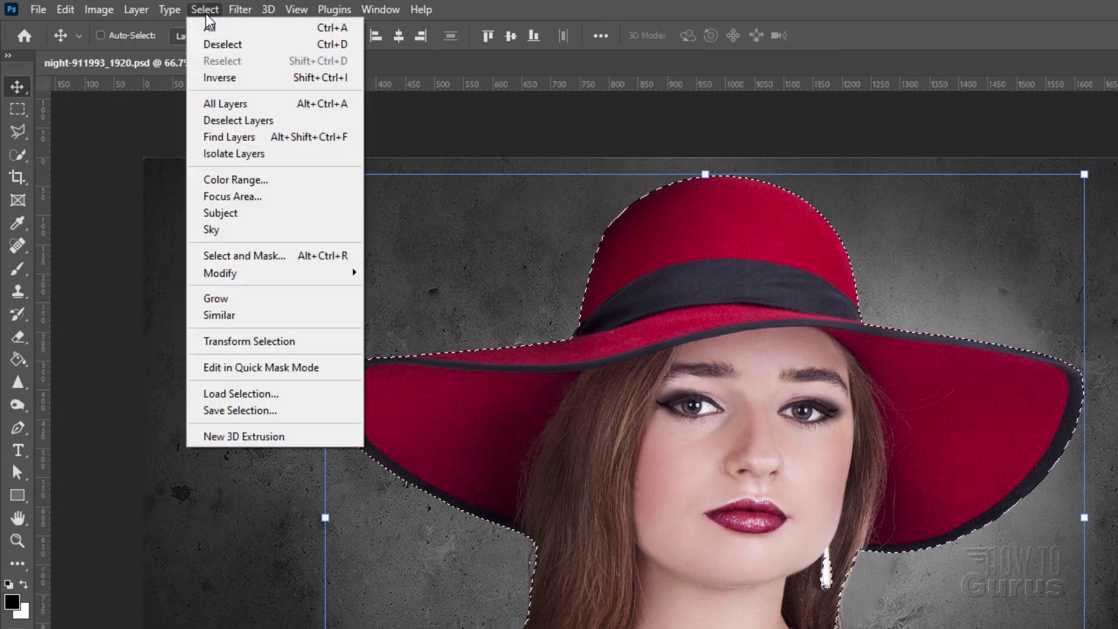
{"action": "left_click", "coordinate": [244, 256]}
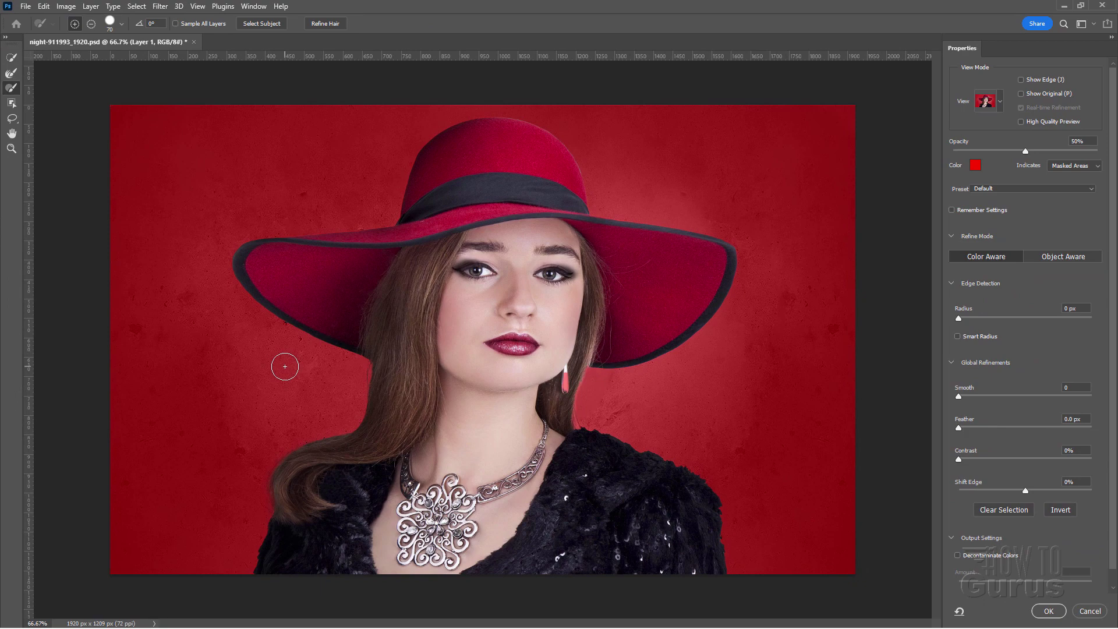
With a smaller brush, paint the earring into the selection and remove dark specks along the hat brim.
{"action": "key", "text": "bracketleft"}
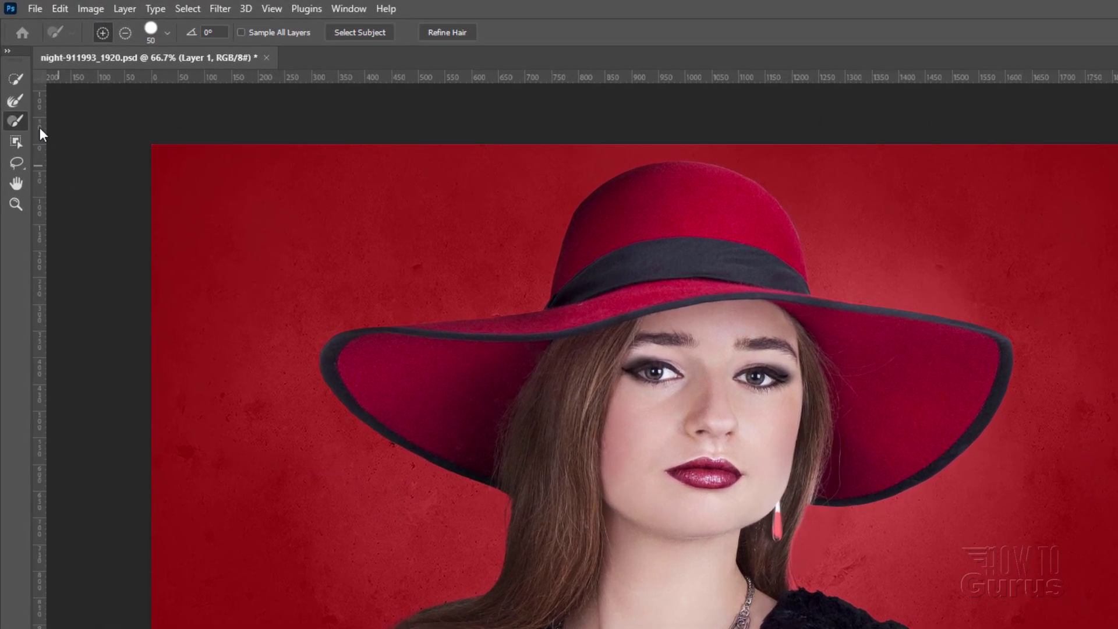
{"action": "left_click", "coordinate": [17, 101]}
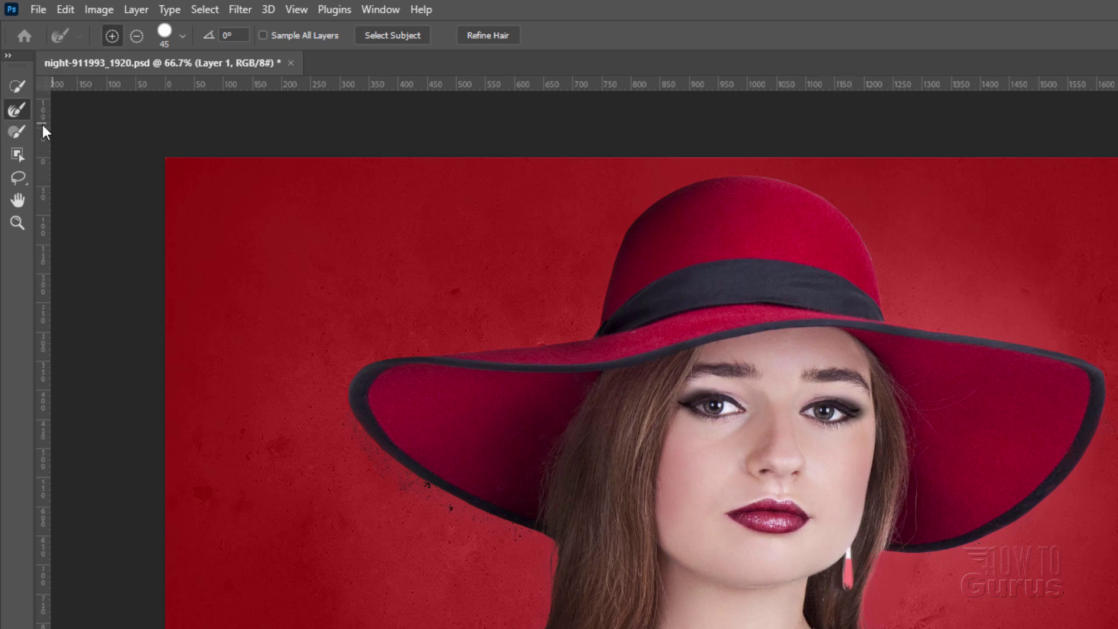
{"action": "left_click", "coordinate": [26, 131]}
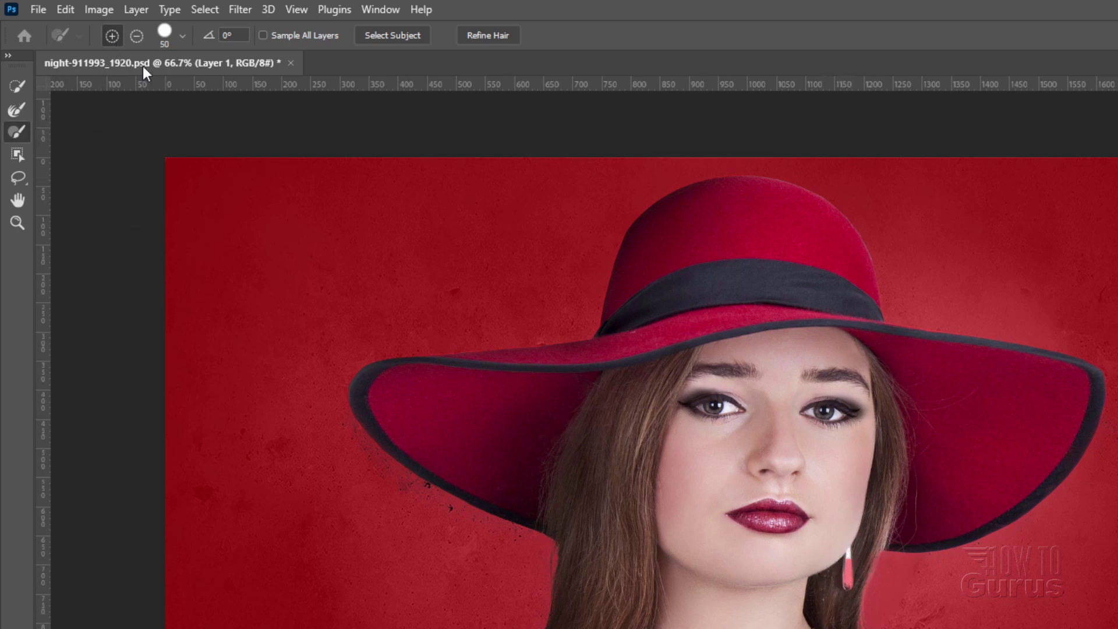
{"action": "left_click_drag", "start_coordinate": [838, 554], "coordinate": [847, 573]}
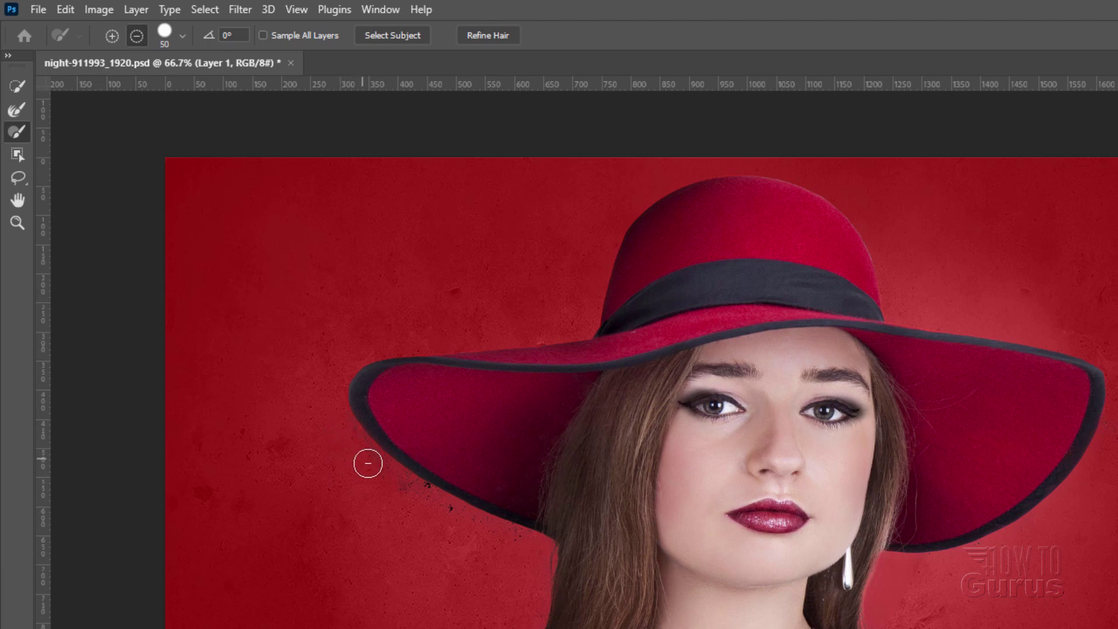
{"action": "mouse_move", "coordinate": [368, 463]}
{"action": "left_mouse_down"}
{"action": "mouse_move", "coordinate": [460, 528]}
{"action": "mouse_move", "coordinate": [418, 498]}
{"action": "left_mouse_up"}
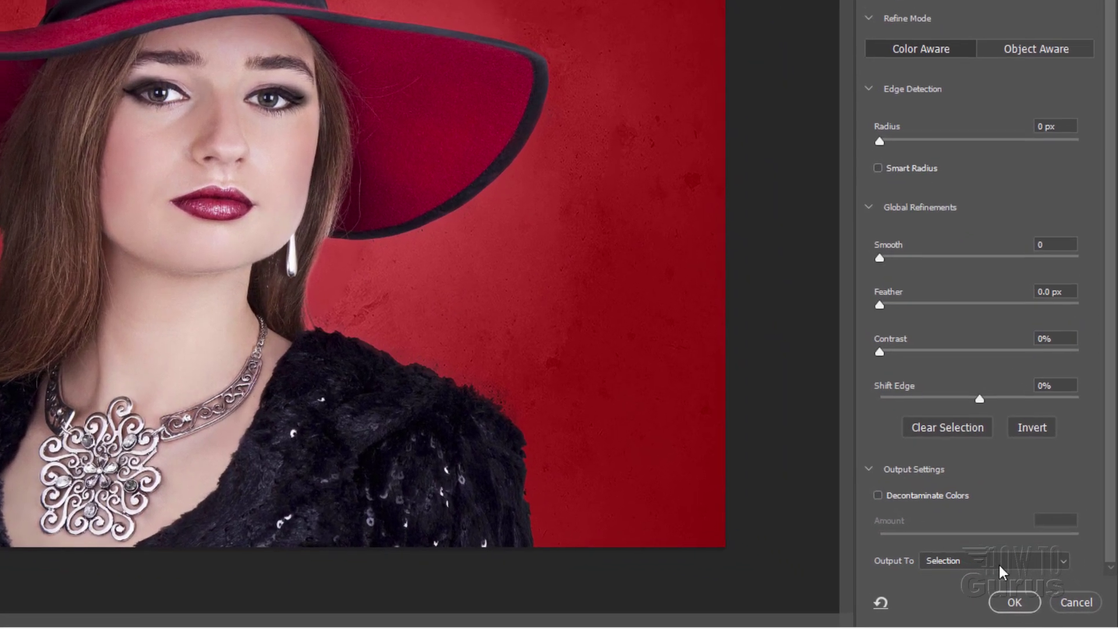
Output the refined selection as a New Layer with Layer Mask.
{"action": "left_click", "coordinate": [1036, 600]}
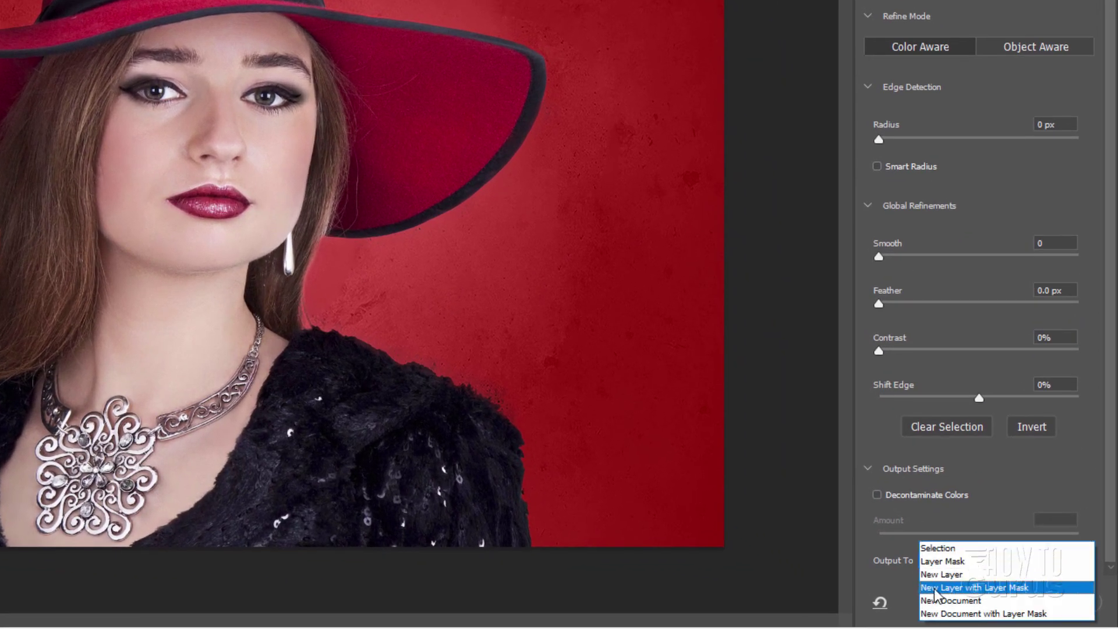
{"action": "left_click", "coordinate": [1029, 588]}
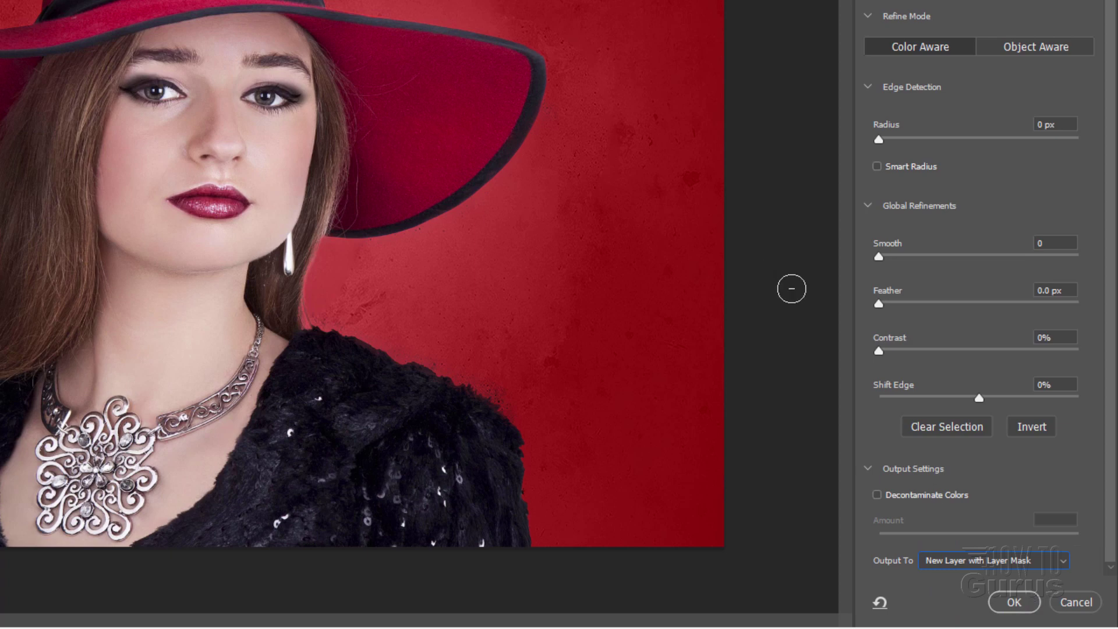
{"action": "left_click", "coordinate": [1012, 602]}
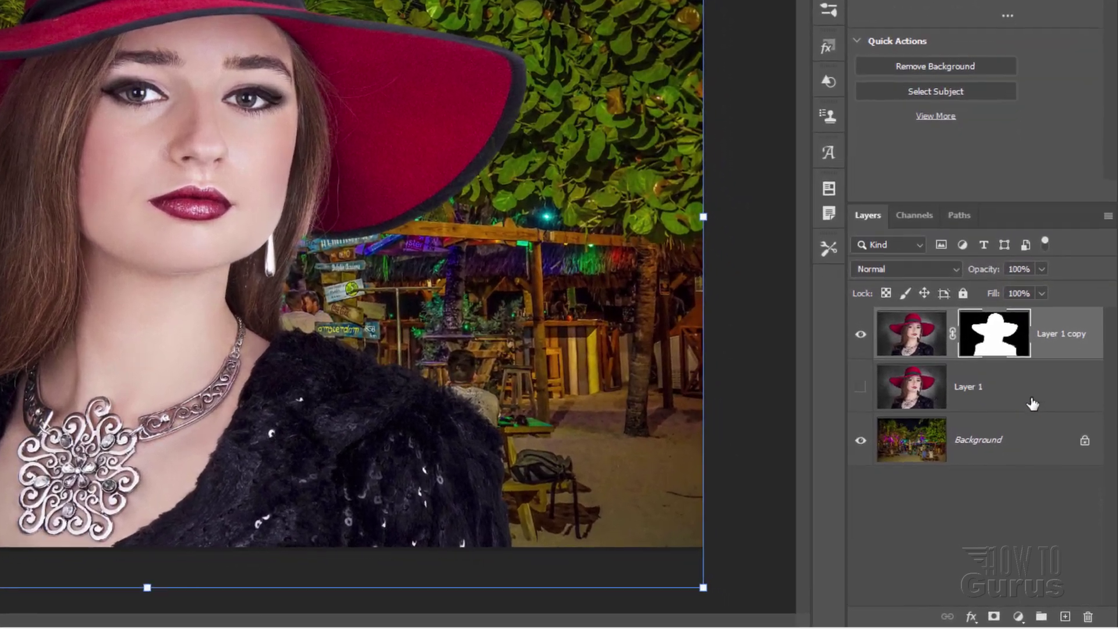
Add a new empty Layer 2 above Layer 1.
{"action": "left_click", "coordinate": [1047, 469]}
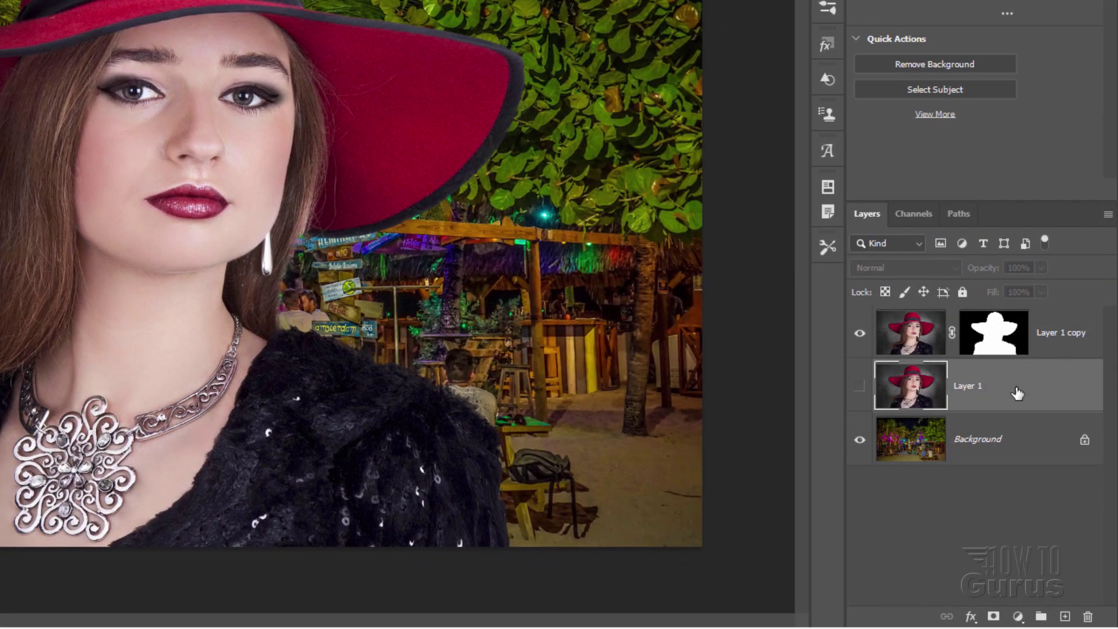
{"action": "left_click", "coordinate": [1065, 617]}
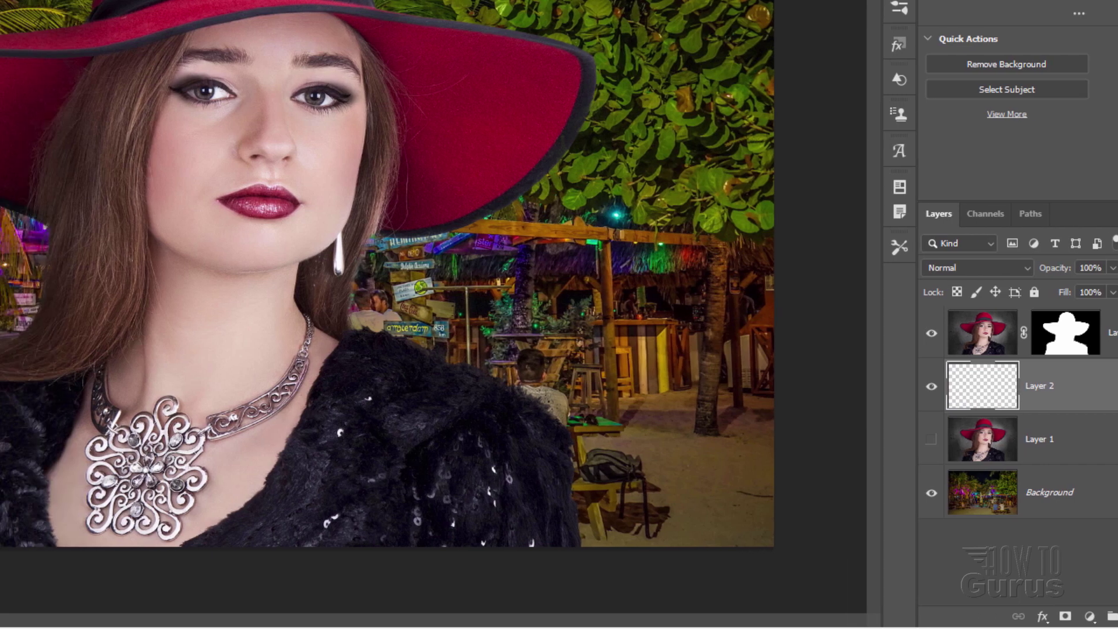
{"action": "key", "text": "Tab"}
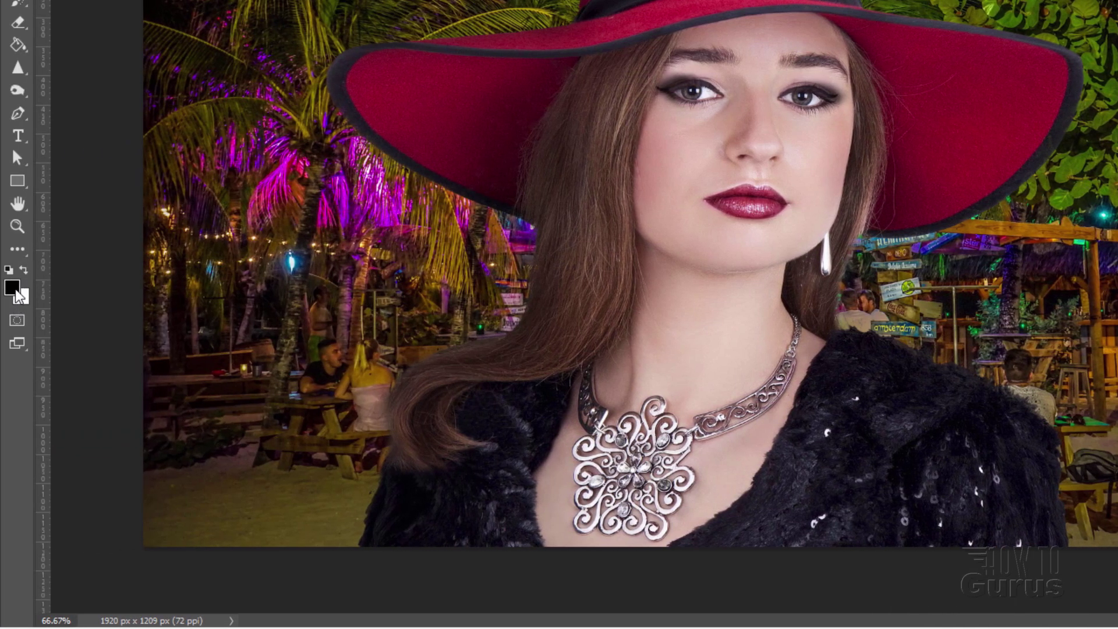
Set the foreground to saturated magenta sampled from the lit palm and fill Layer 2 with it.
{"action": "left_click", "coordinate": [17, 292]}
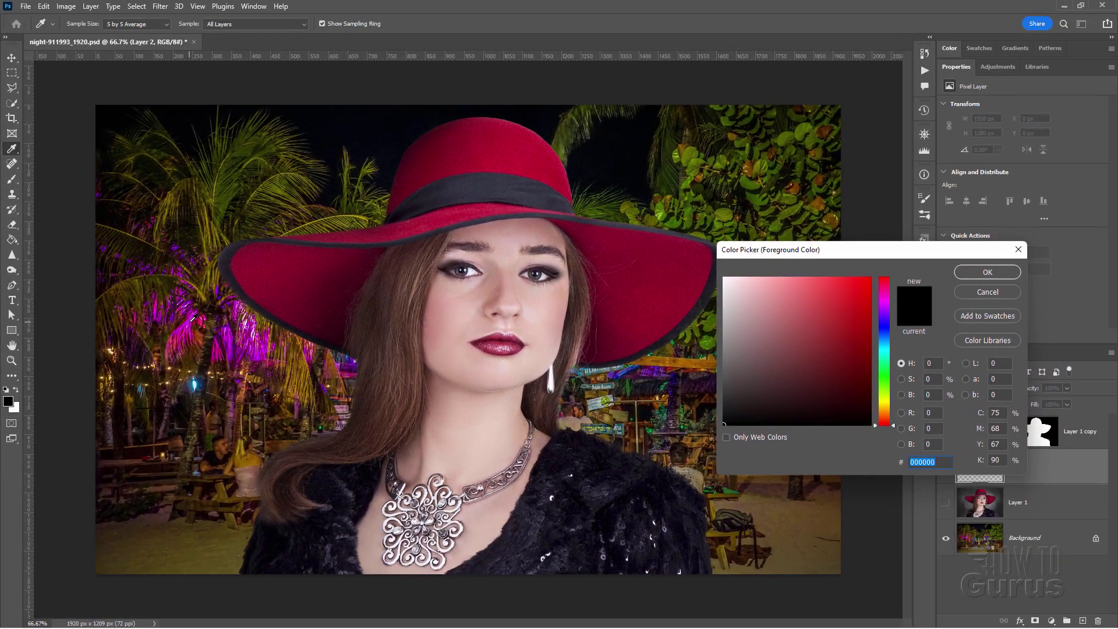
{"action": "left_click", "coordinate": [192, 319]}
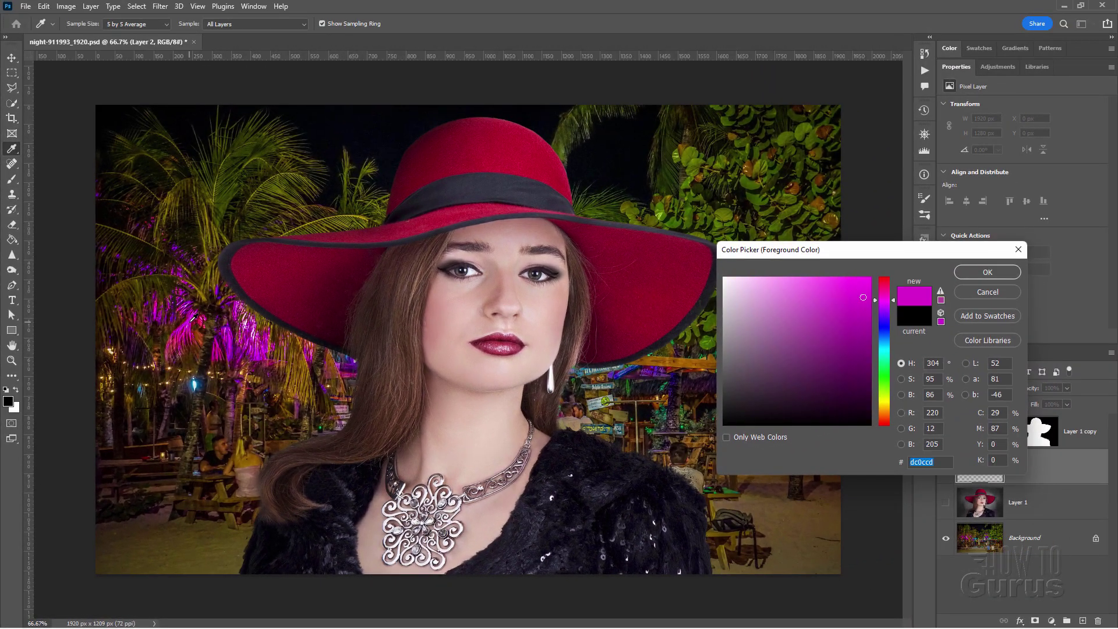
{"action": "left_click_drag", "start_coordinate": [866, 298], "coordinate": [873, 267]}
{"action": "left_click", "coordinate": [984, 272]}
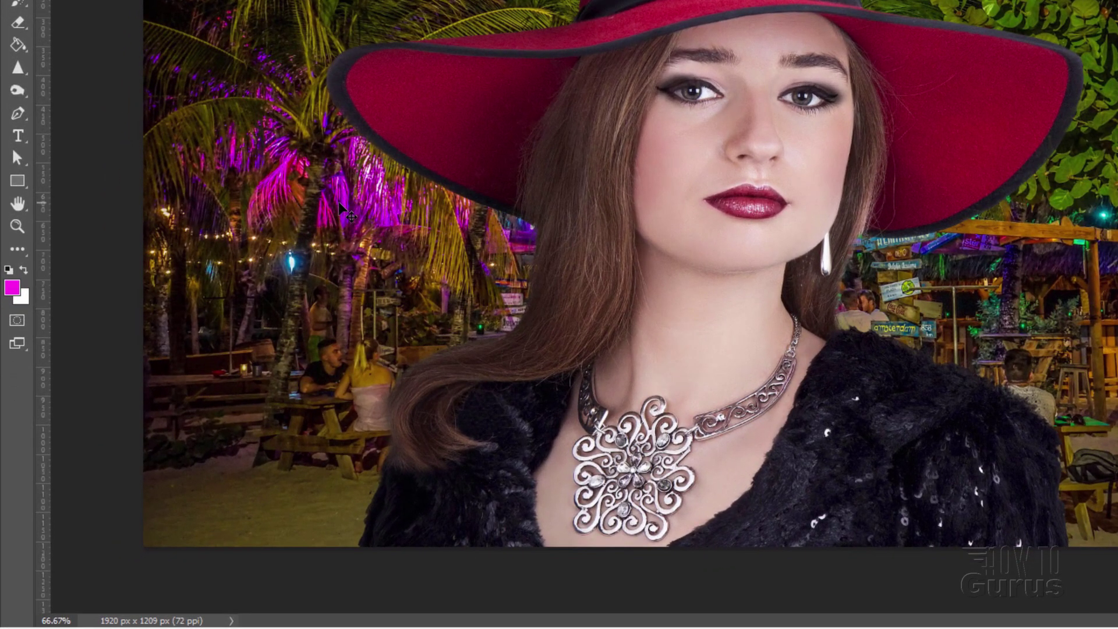
{"action": "left_click", "coordinate": [18, 45]}
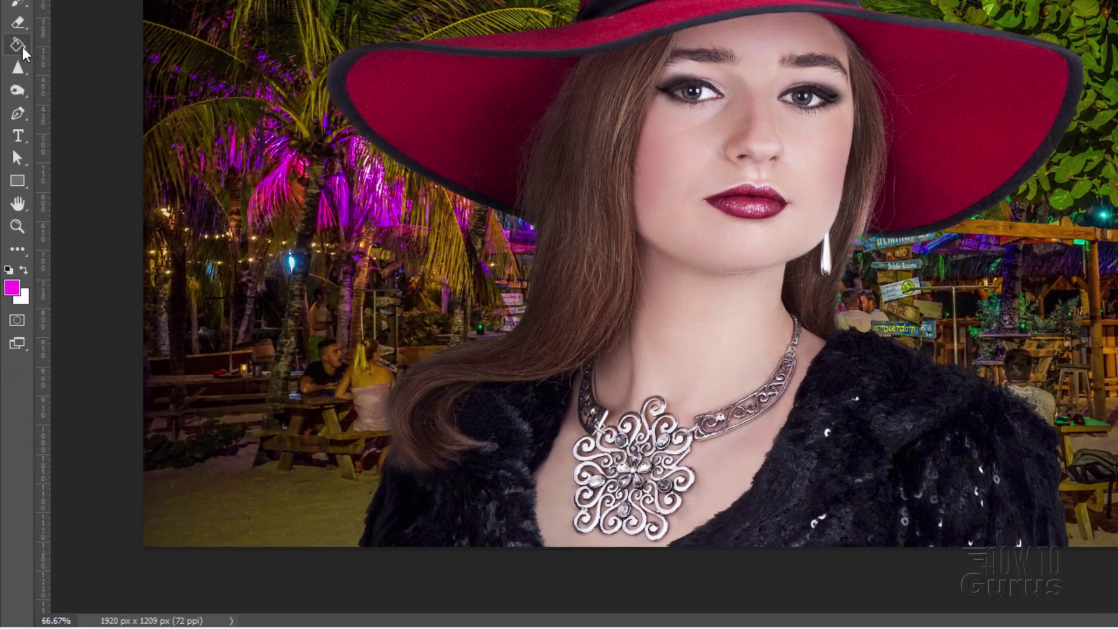
{"action": "left_click", "coordinate": [210, 116]}
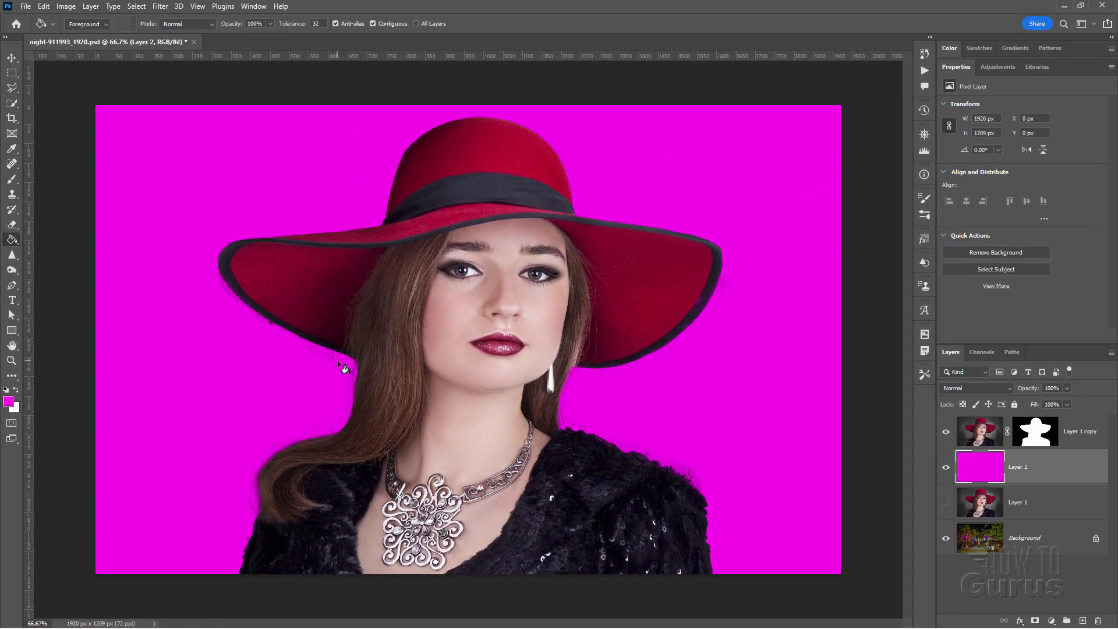
Target Layer 1 copy's mask with the Brush tool and try a fully soft brush.
{"action": "left_click", "coordinate": [1054, 441]}
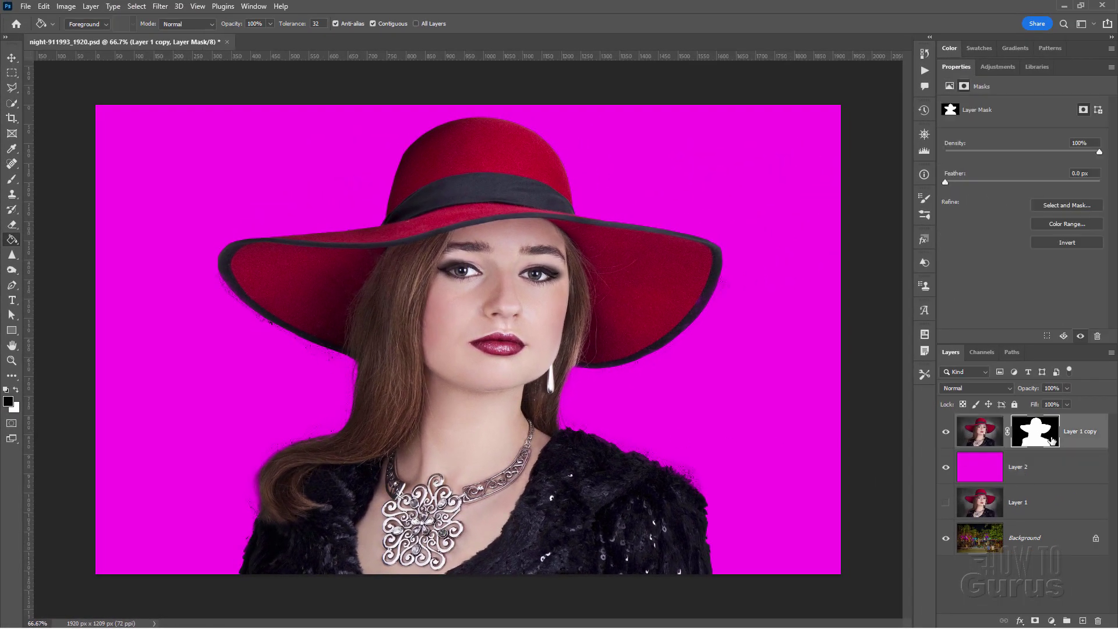
{"action": "left_click", "coordinate": [12, 179]}
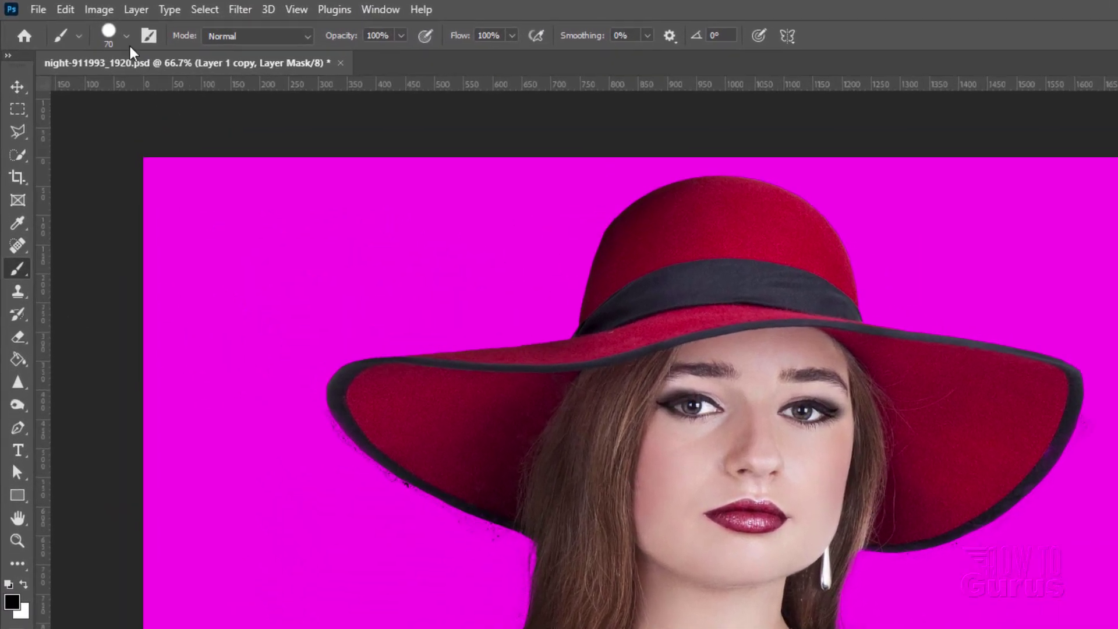
{"action": "left_click", "coordinate": [127, 36]}
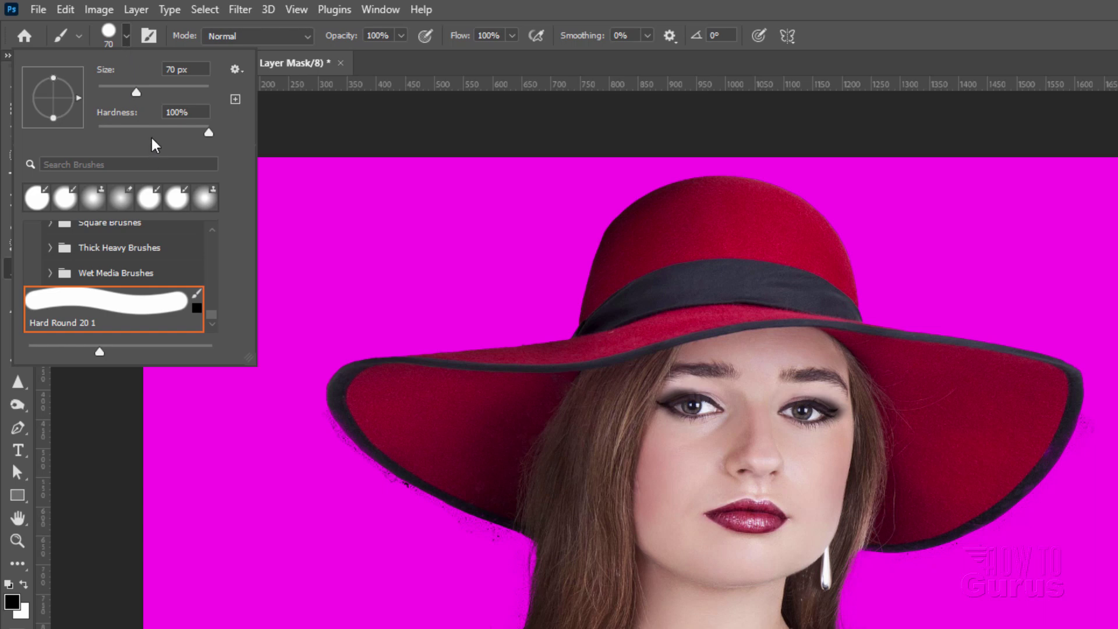
{"action": "left_click", "coordinate": [211, 133]}
{"action": "left_click_drag", "start_coordinate": [190, 140], "coordinate": [88, 139]}
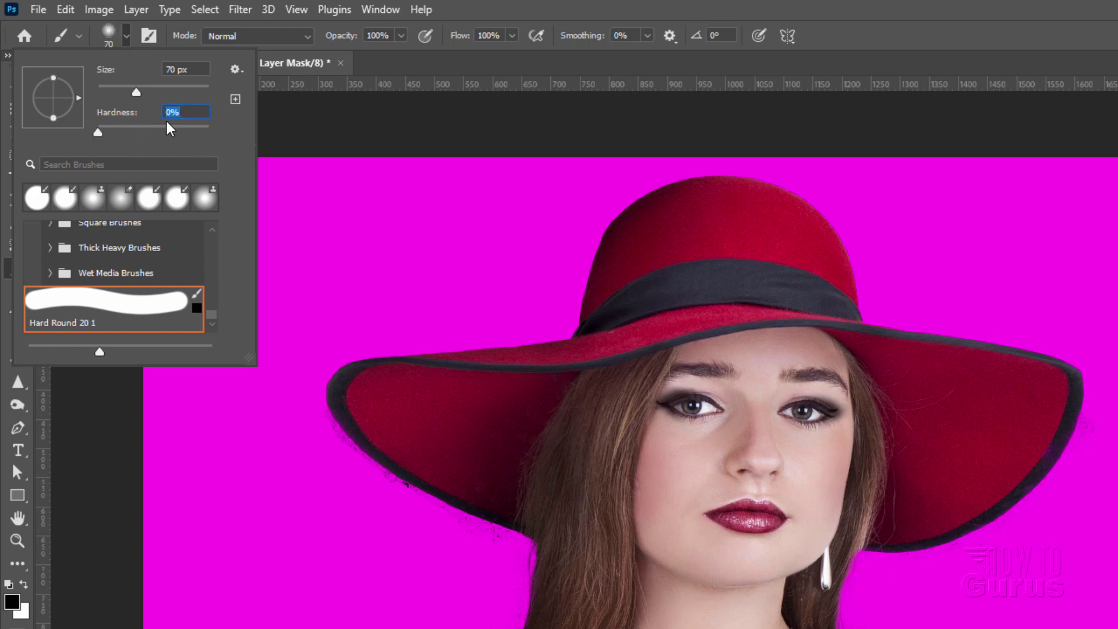
{"action": "left_click", "coordinate": [126, 36]}
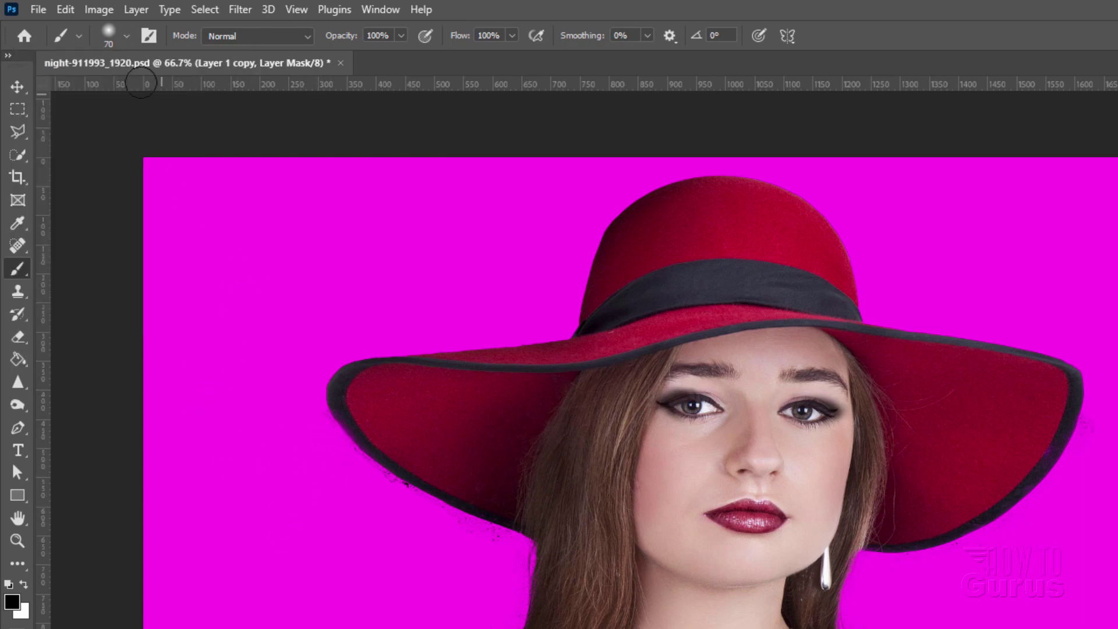
Set brush hardness to 43% and size to 45 px, then paint the mask along brim and hair edges.
{"action": "left_click", "coordinate": [127, 36]}
{"action": "left_click", "coordinate": [146, 134]}
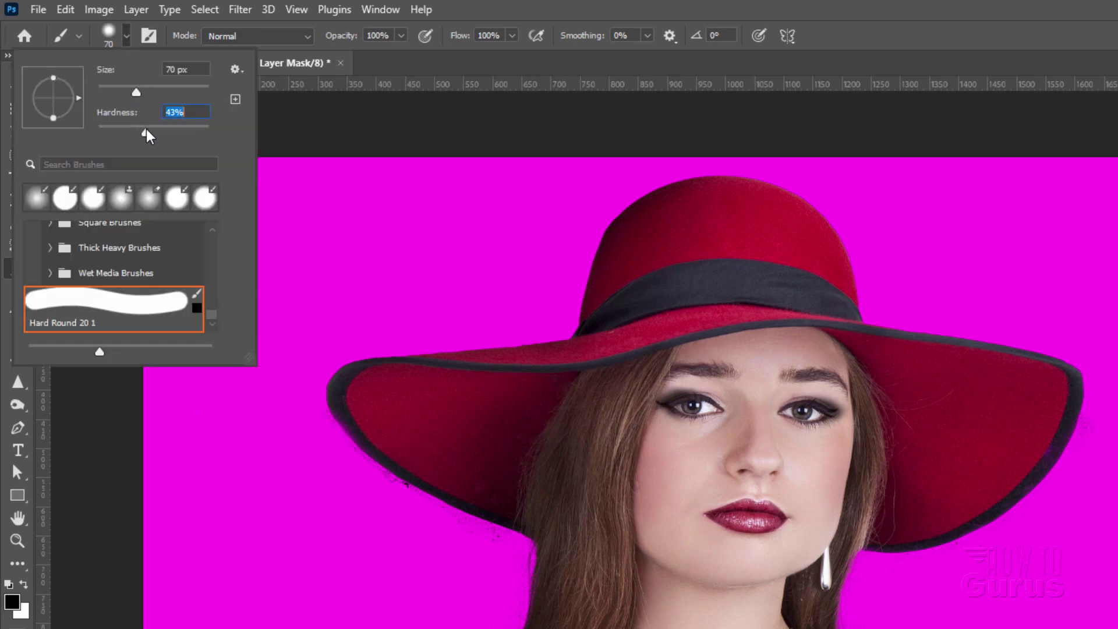
{"action": "key", "text": "Return"}
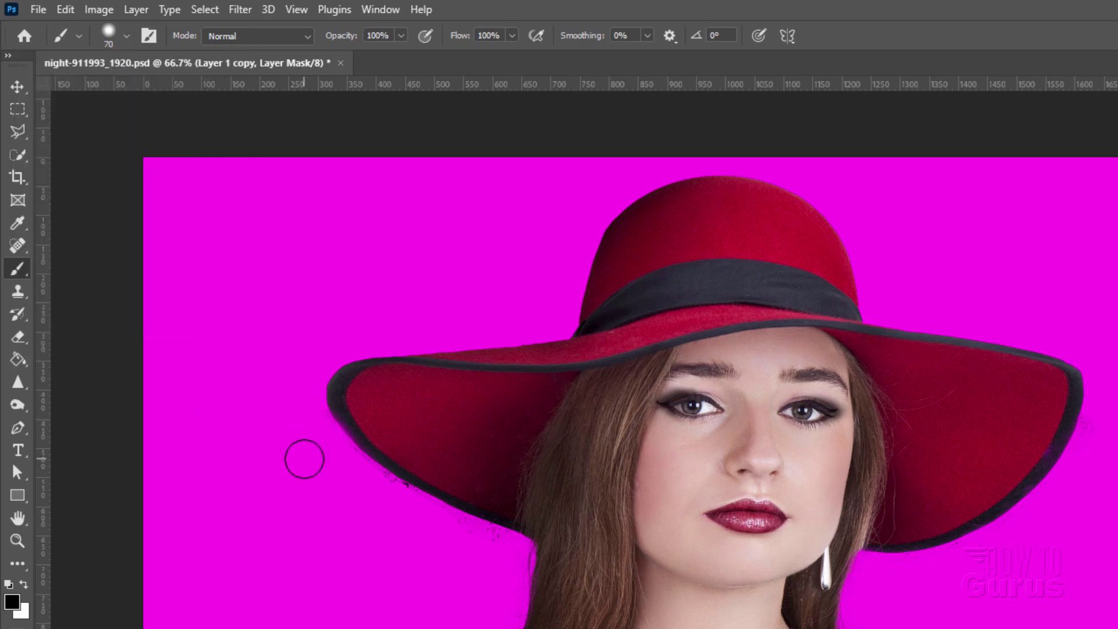
{"action": "key", "text": "bracketleft"}
{"action": "key", "text": "bracketleft"}
{"action": "key", "text": "bracketleft"}
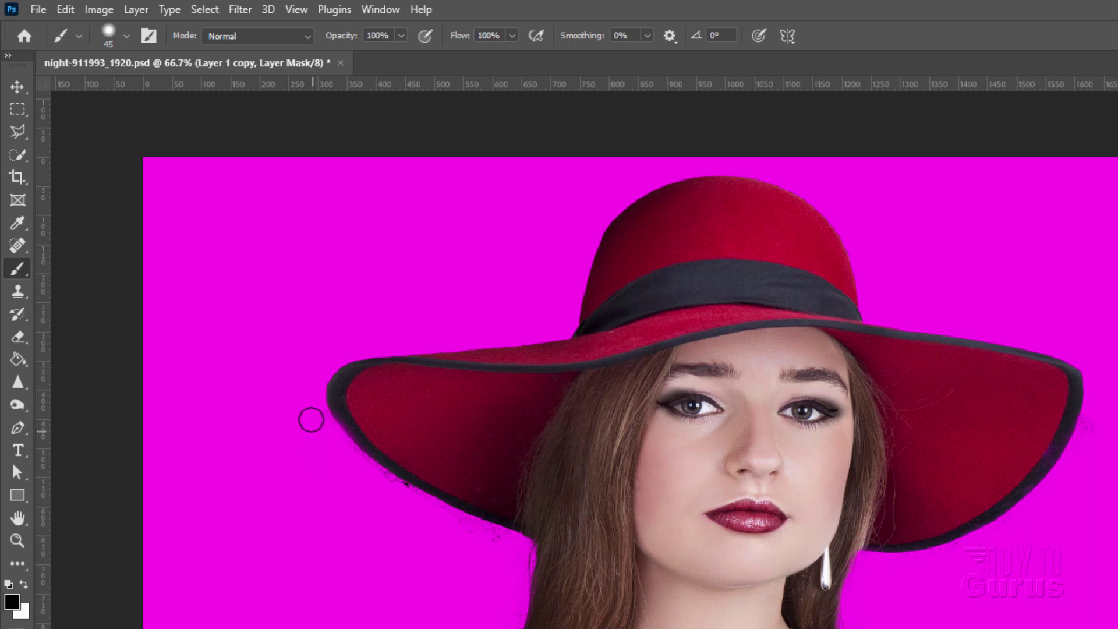
{"action": "mouse_move", "coordinate": [315, 414]}
{"action": "left_mouse_down"}
{"action": "mouse_move", "coordinate": [386, 494]}
{"action": "mouse_move", "coordinate": [382, 482]}
{"action": "mouse_move", "coordinate": [452, 527]}
{"action": "mouse_move", "coordinate": [499, 539]}
{"action": "mouse_move", "coordinate": [469, 531]}
{"action": "mouse_move", "coordinate": [437, 614]}
{"action": "mouse_move", "coordinate": [482, 628]}
{"action": "left_mouse_up"}
{"action": "mouse_move", "coordinate": [482, 410]}
{"action": "left_mouse_down"}
{"action": "mouse_move", "coordinate": [449, 410]}
{"action": "mouse_move", "coordinate": [410, 435]}
{"action": "mouse_move", "coordinate": [372, 432]}
{"action": "mouse_move", "coordinate": [357, 464]}
{"action": "mouse_move", "coordinate": [372, 523]}
{"action": "mouse_move", "coordinate": [346, 589]}
{"action": "left_mouse_up"}
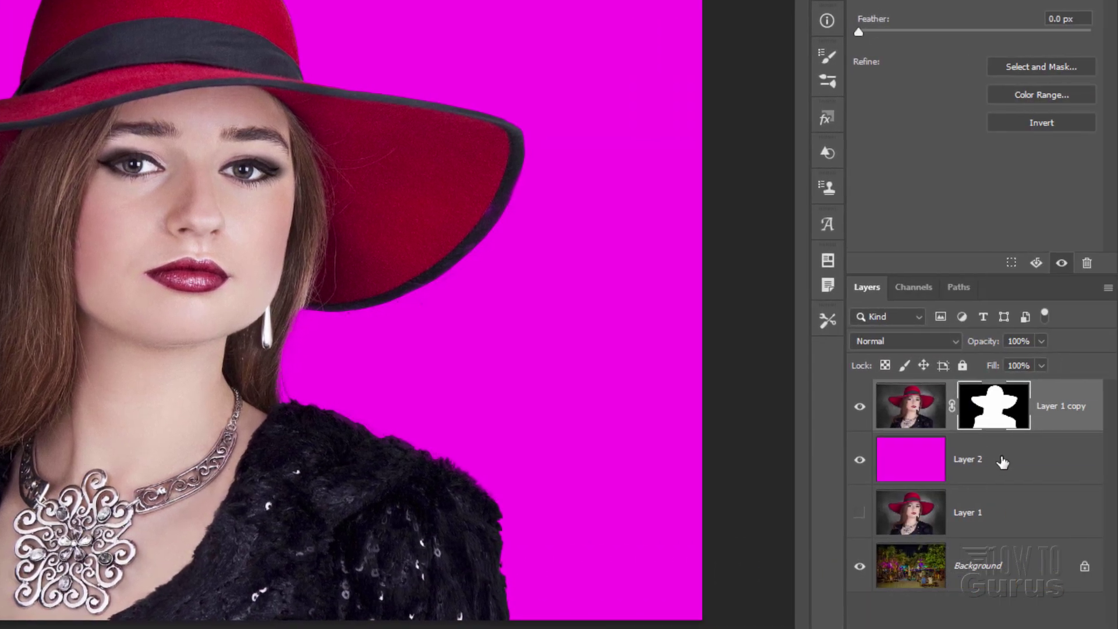
Copy Layer 1 copy's mask onto magenta Layer 2 and make Layer 2's mask active.
{"action": "left_click", "coordinate": [1001, 461]}
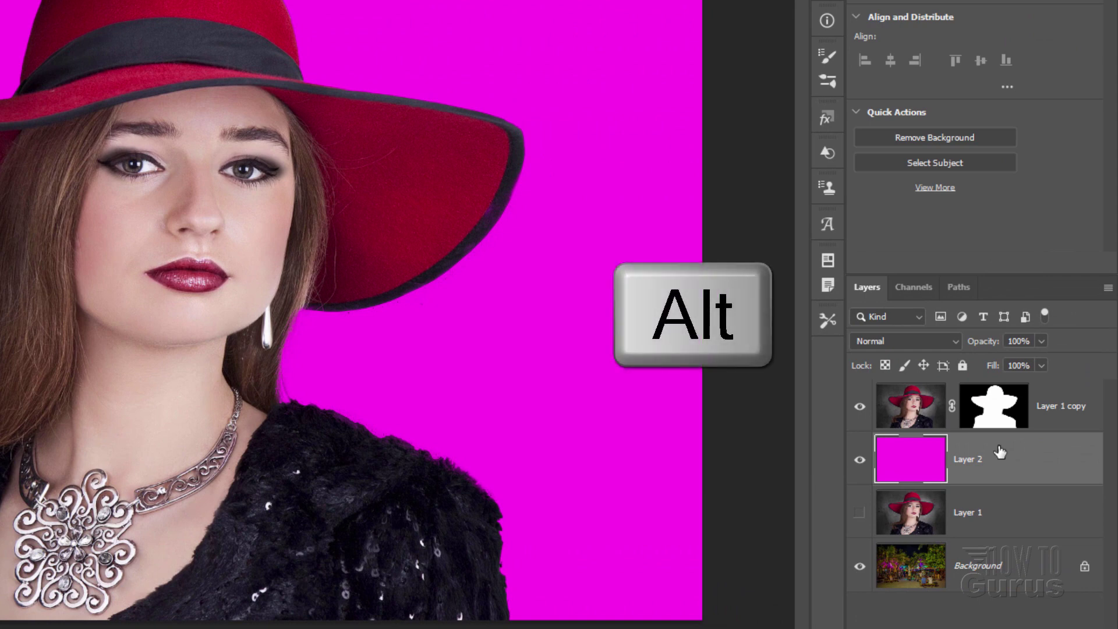
{"action": "left_click_drag", "start_coordinate": [995, 406], "coordinate": [991, 461]}
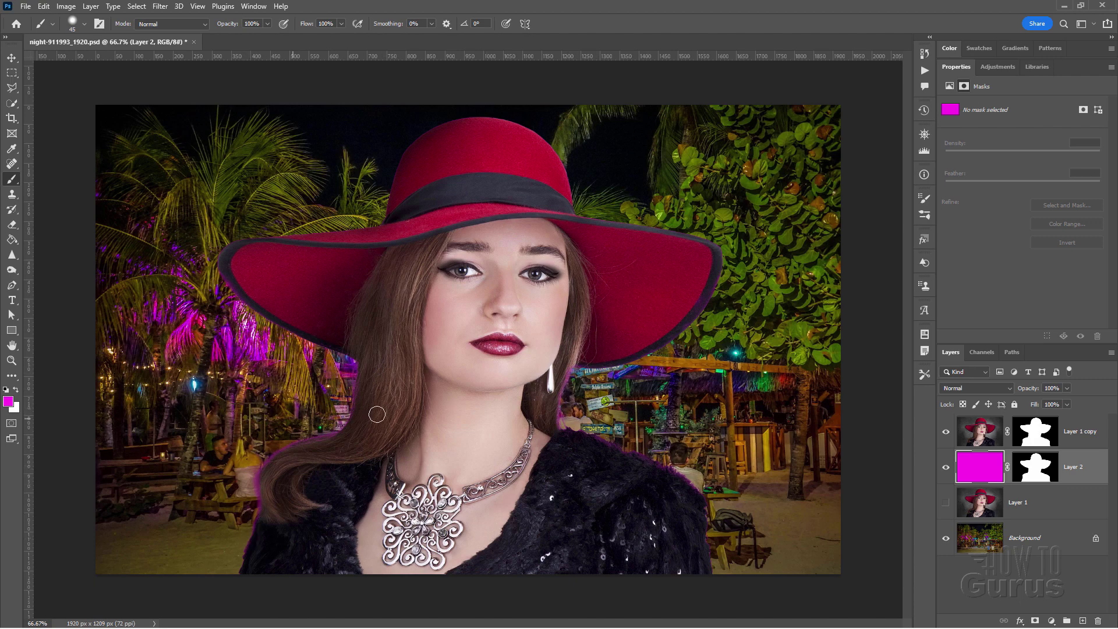
{"action": "left_click", "coordinate": [1046, 473]}
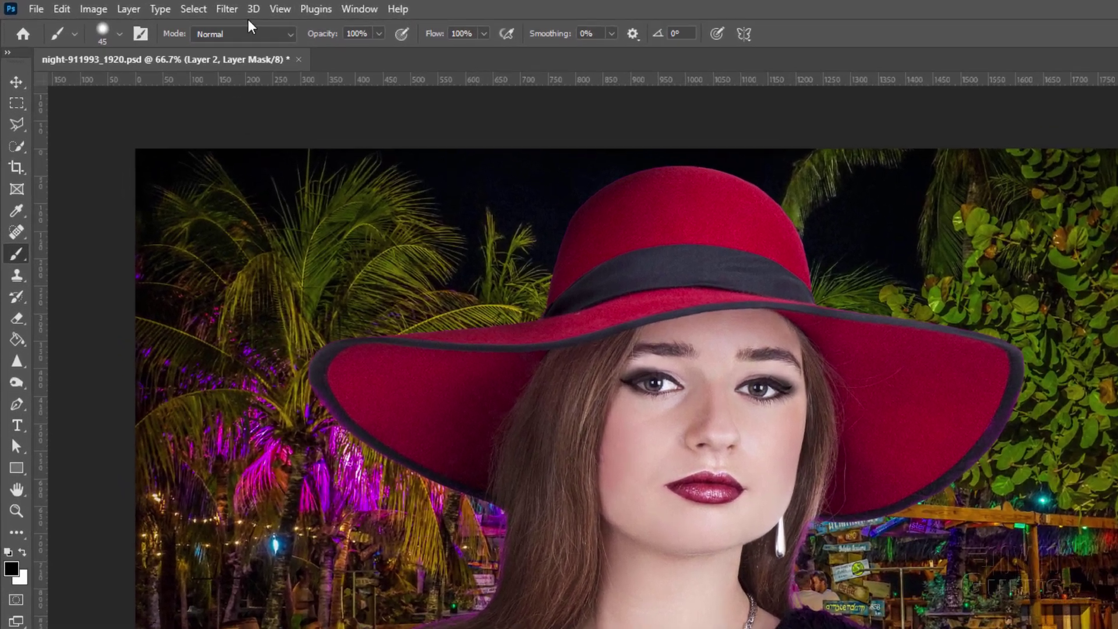
Apply a Gaussian Blur of 2.0 pixels to Layer 2's mask.
{"action": "left_click", "coordinate": [160, 7]}
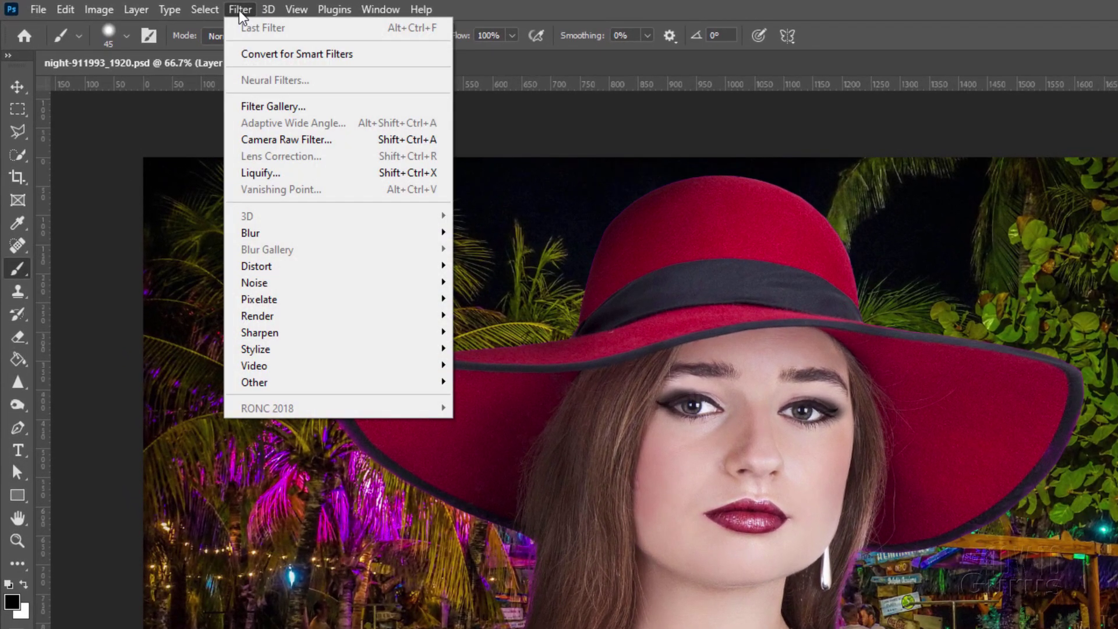
{"action": "mouse_move", "coordinate": [291, 236]}
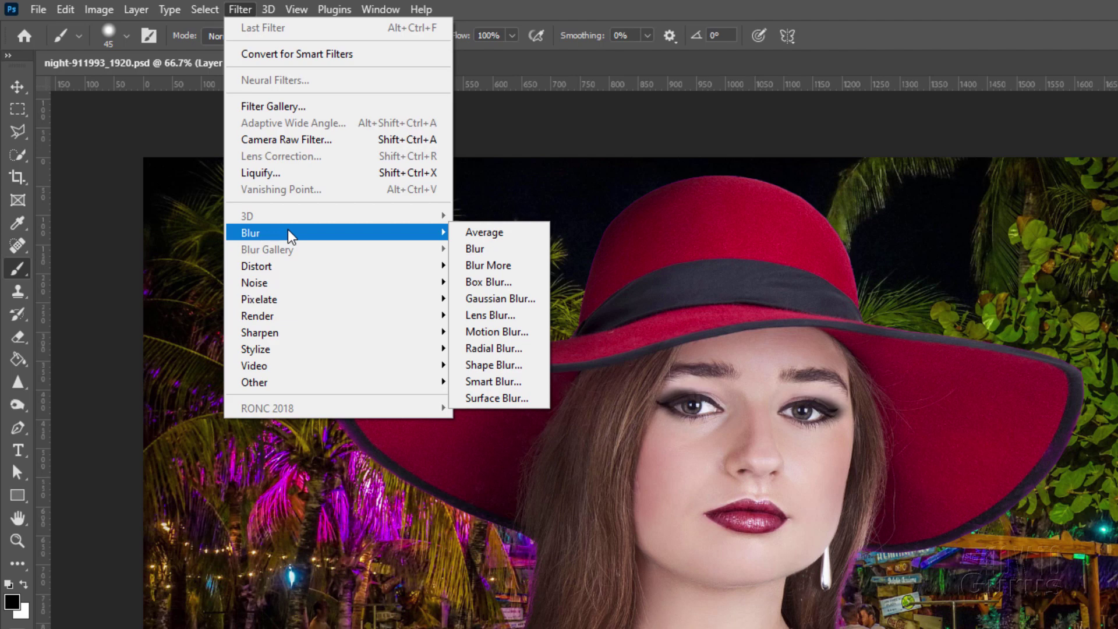
{"action": "left_click", "coordinate": [501, 298]}
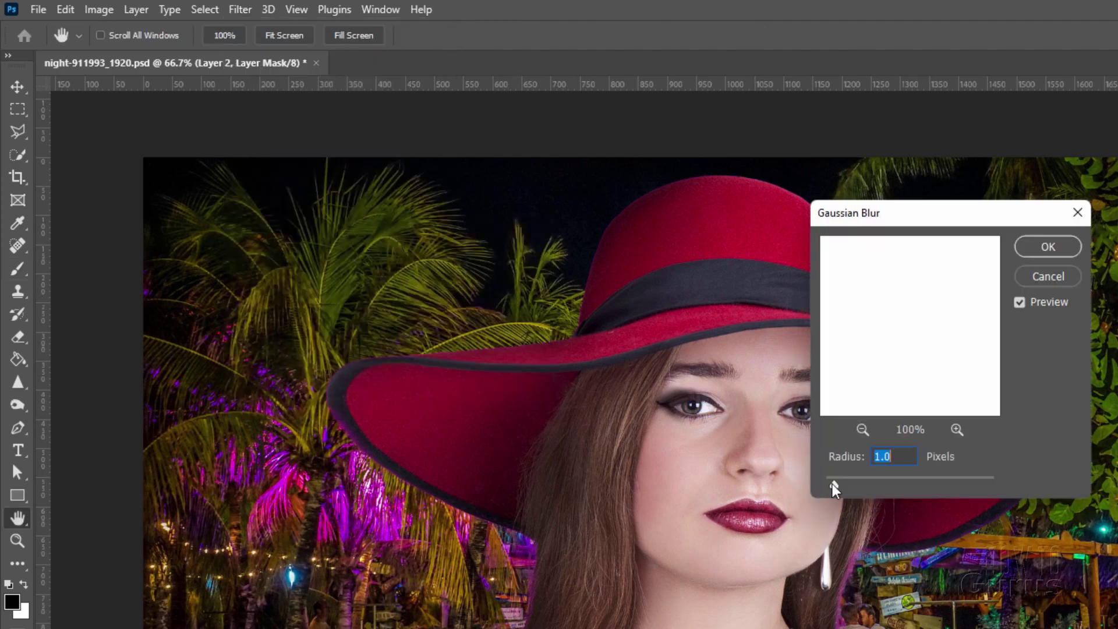
{"action": "left_click_drag", "start_coordinate": [836, 491], "coordinate": [834, 466]}
{"action": "left_click", "coordinate": [1048, 247]}
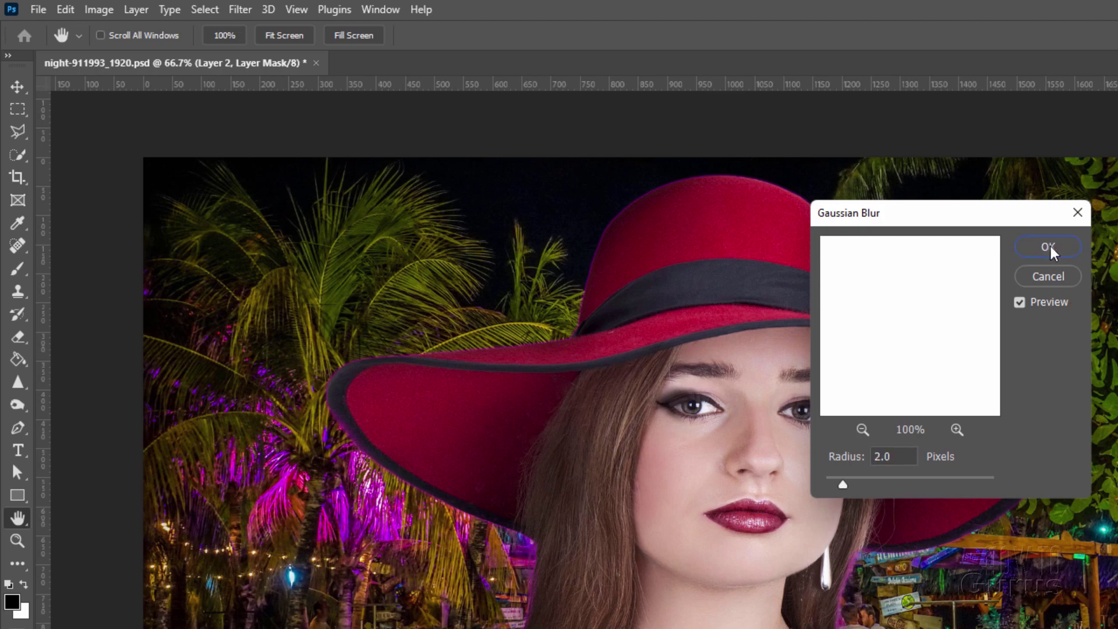
{"action": "key", "text": "b"}
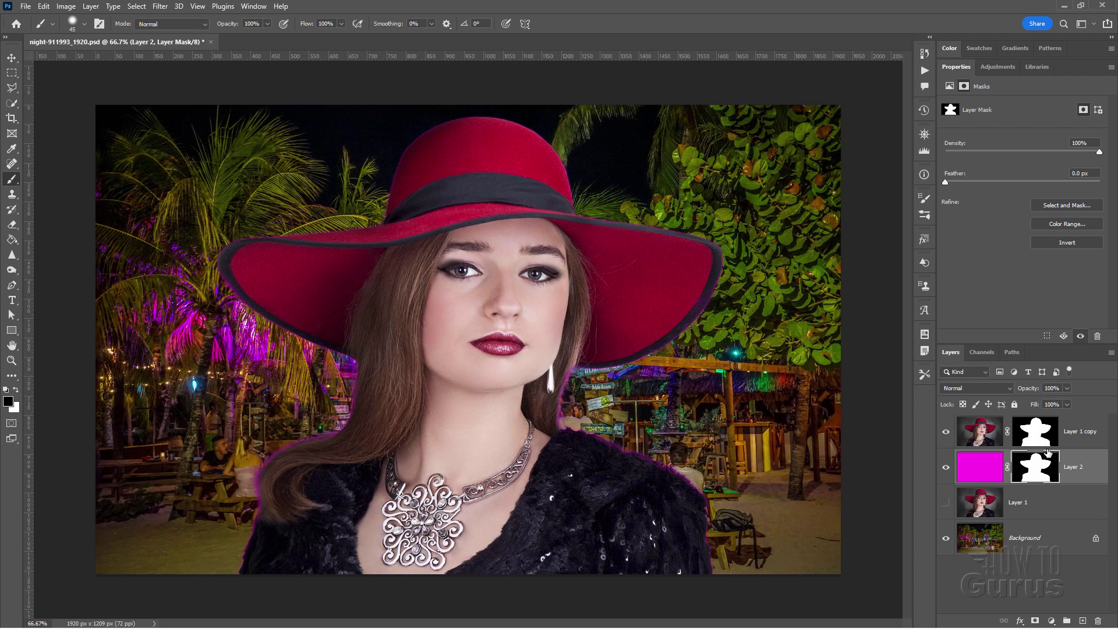
Add a Photo Filter adjustment layer clipped to Layer 1 copy.
{"action": "left_click", "coordinate": [1078, 428]}
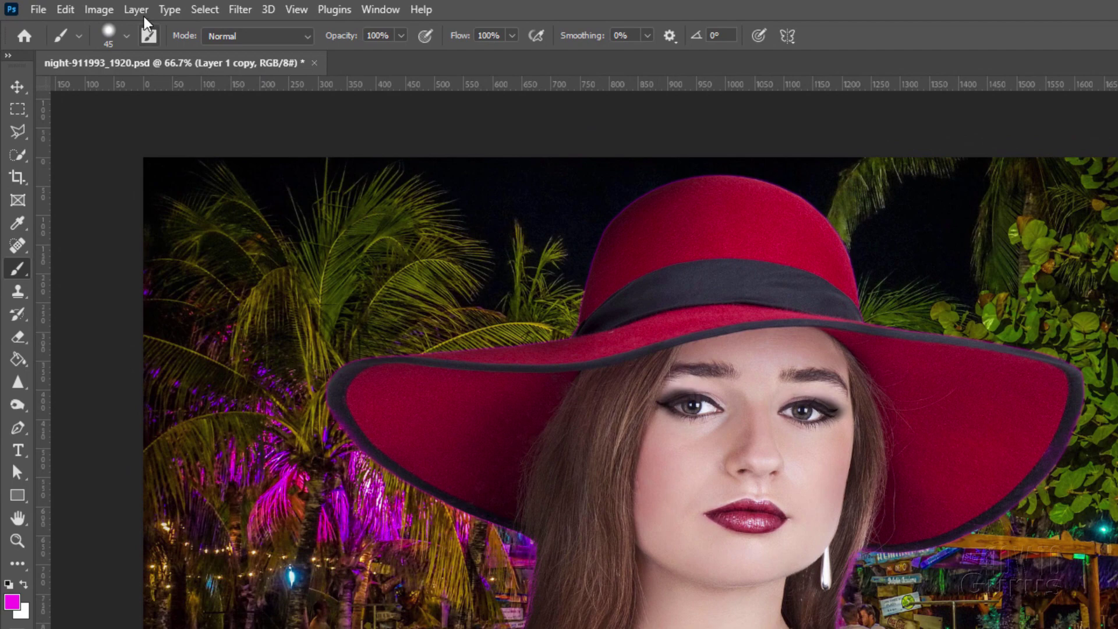
{"action": "left_click", "coordinate": [143, 11]}
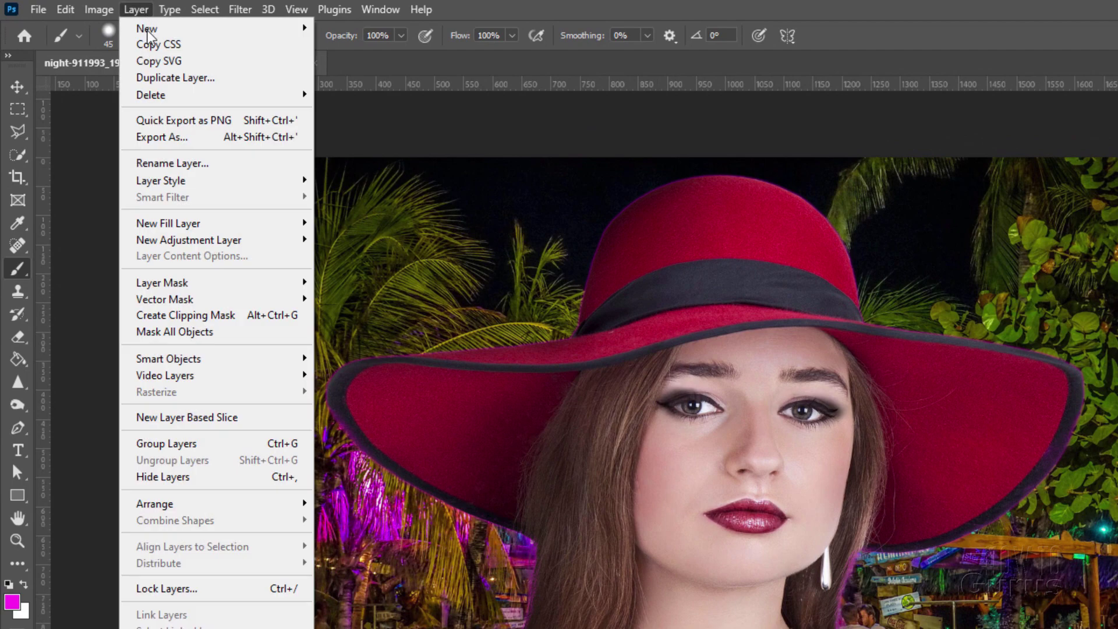
{"action": "mouse_move", "coordinate": [193, 183]}
{"action": "mouse_move", "coordinate": [216, 244]}
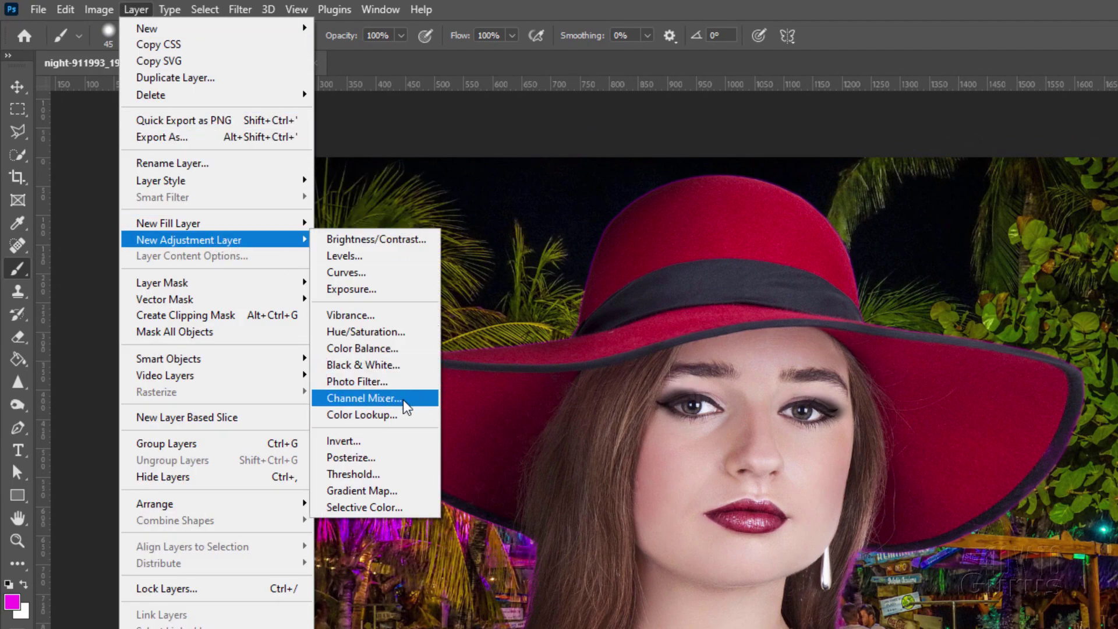
{"action": "left_click", "coordinate": [344, 384]}
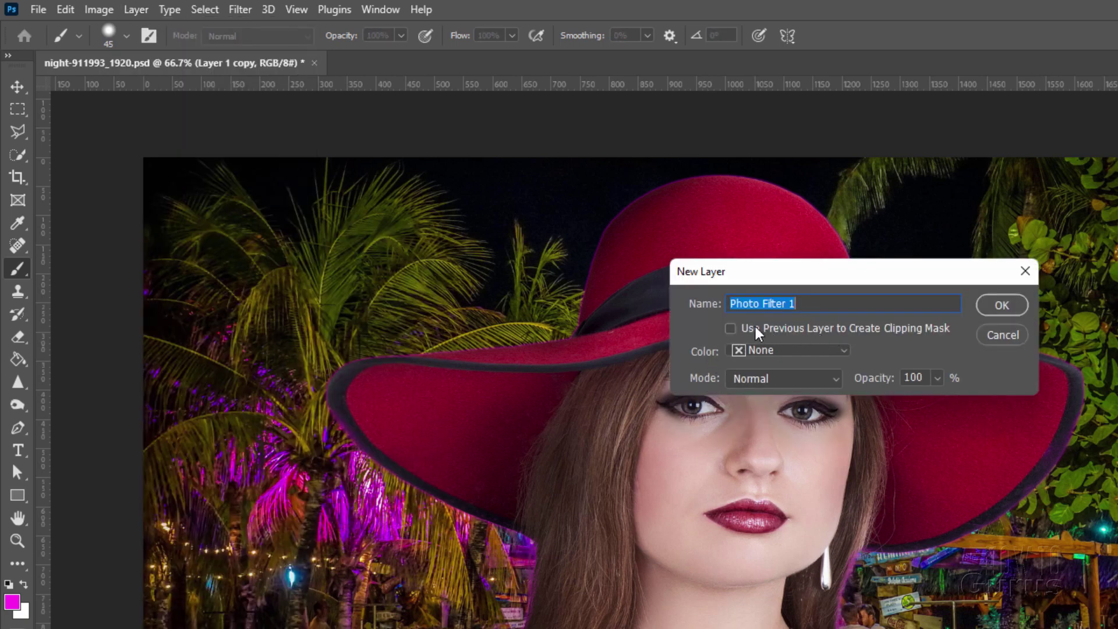
{"action": "left_click", "coordinate": [730, 328]}
{"action": "left_click", "coordinate": [1003, 305]}
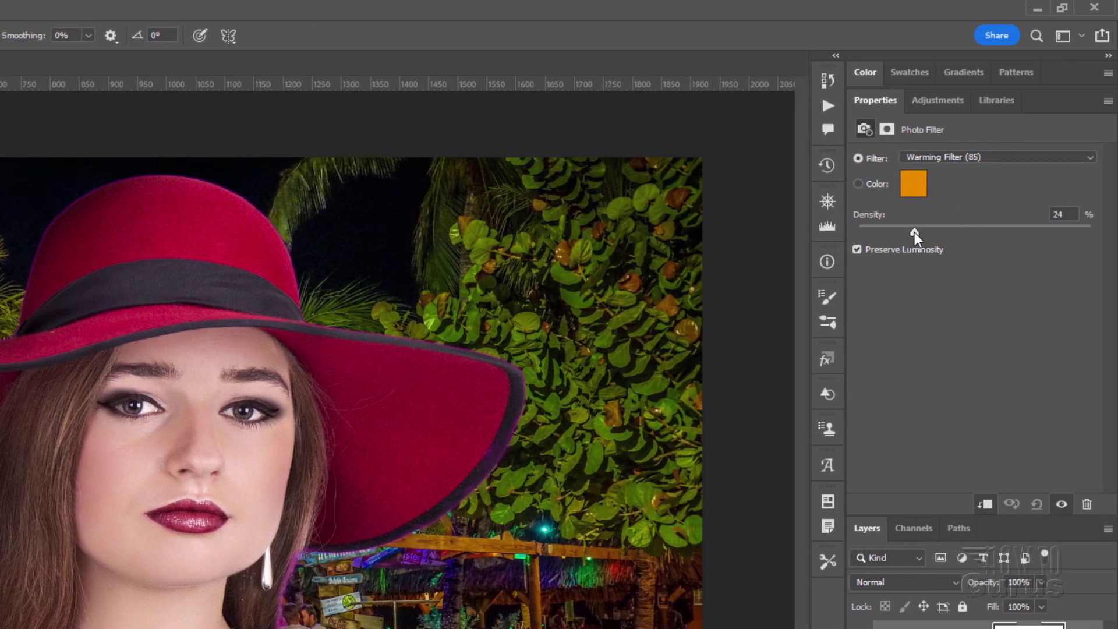
Set the Warming Filter (85) density to 65% and toggle it to compare.
{"action": "left_click_drag", "start_coordinate": [914, 232], "coordinate": [1016, 234]}
{"action": "type", "text": "65"}
{"action": "left_click", "coordinate": [1062, 506]}
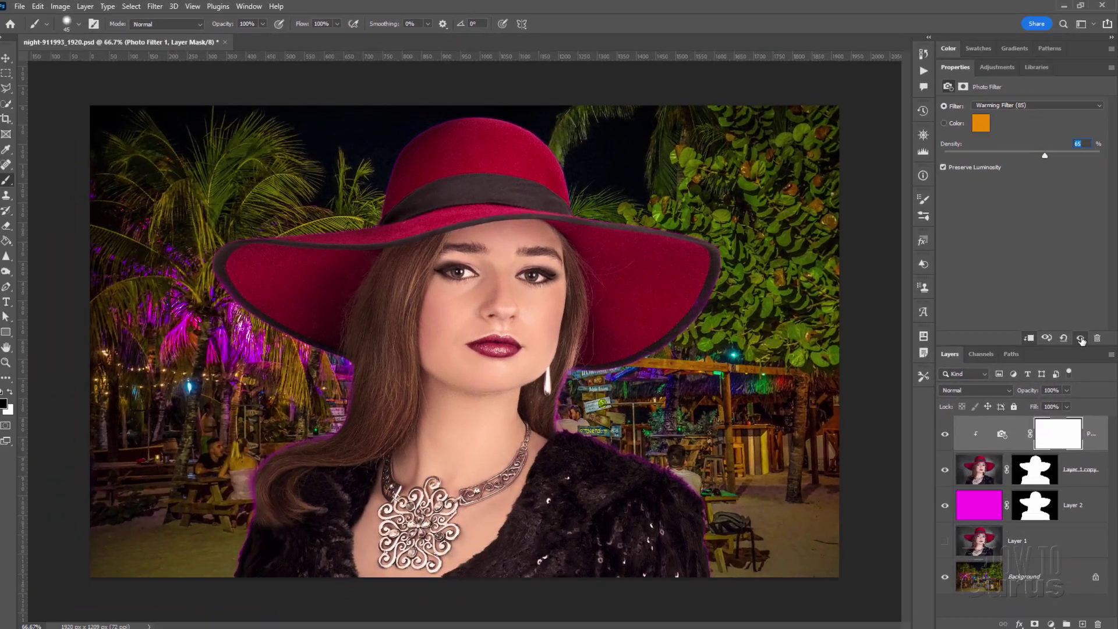
{"action": "left_click", "coordinate": [1081, 337]}
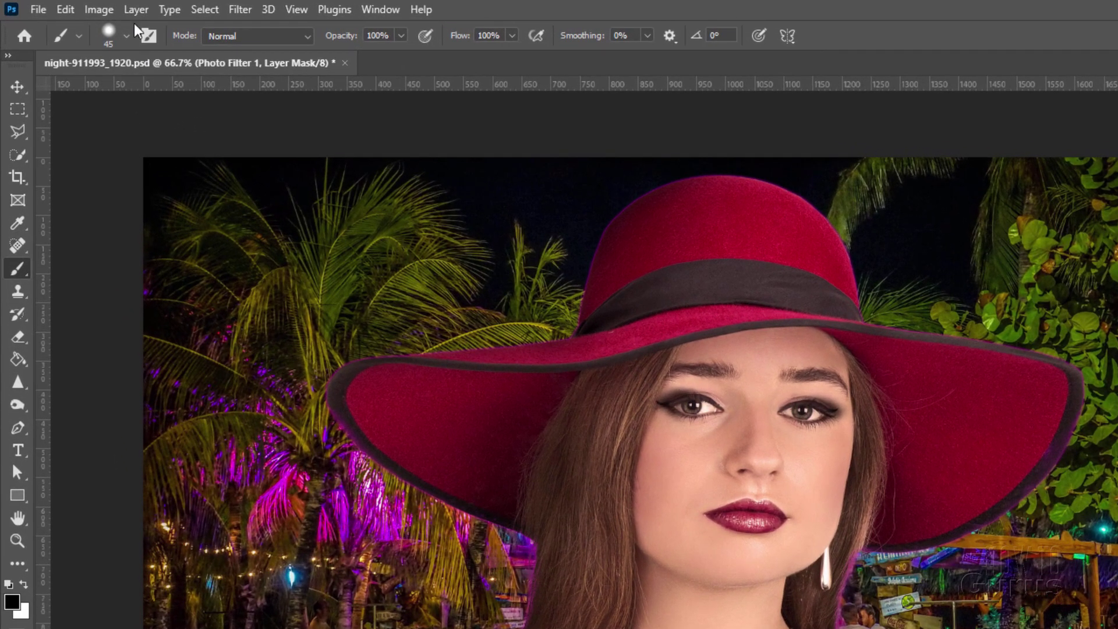
Add a Levels adjustment layer clipped to the woman's layer.
{"action": "left_click", "coordinate": [91, 7]}
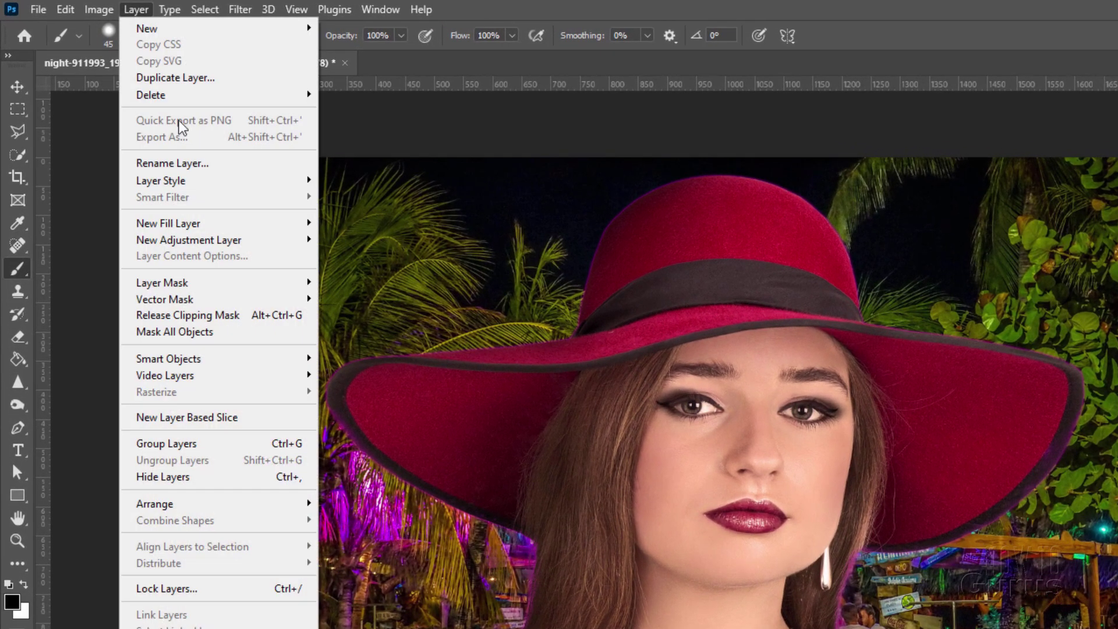
{"action": "mouse_move", "coordinate": [241, 245]}
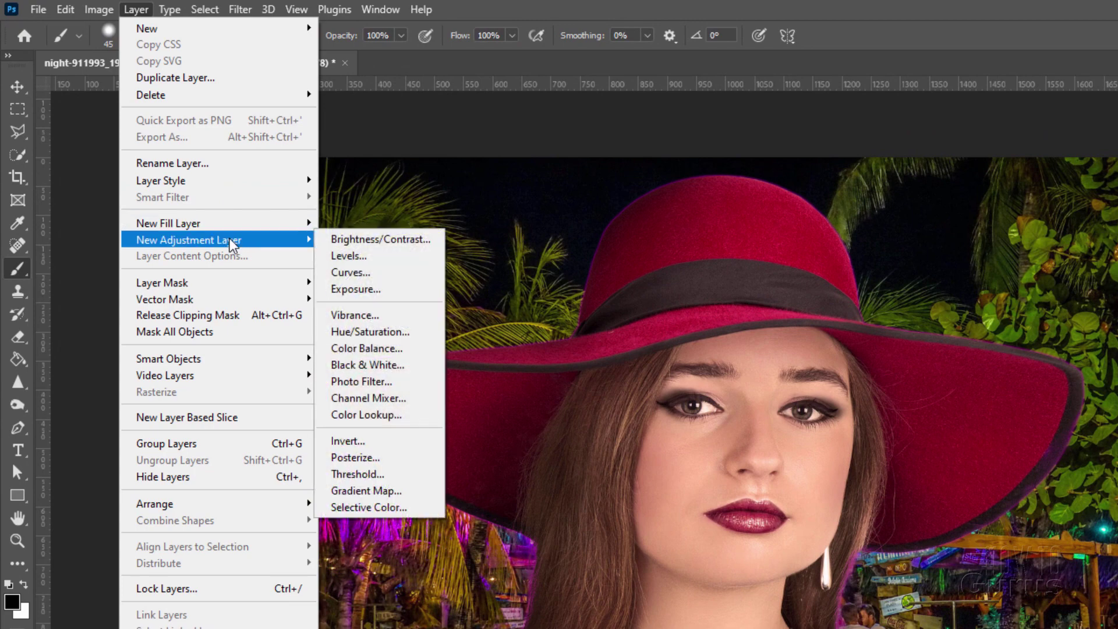
{"action": "left_click", "coordinate": [384, 257]}
{"action": "left_click", "coordinate": [732, 329]}
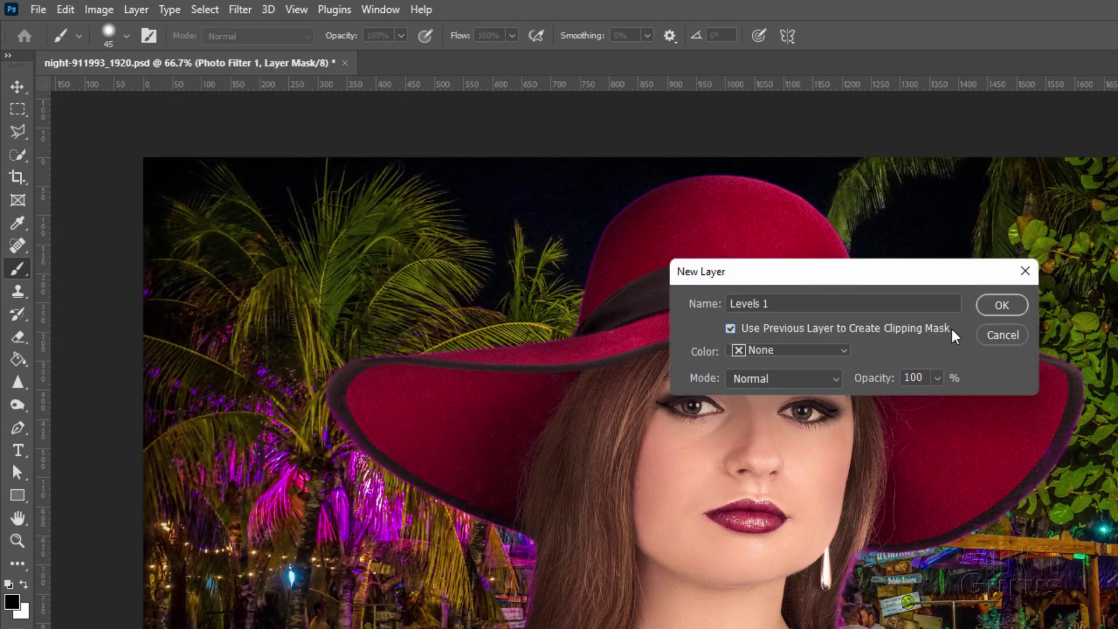
{"action": "left_click", "coordinate": [1001, 304]}
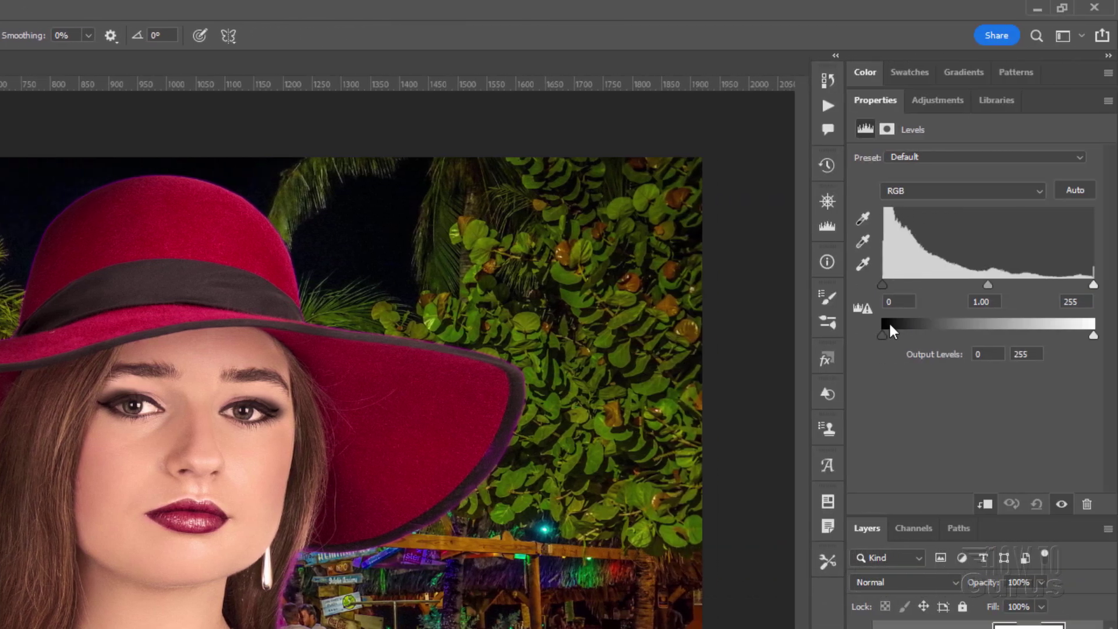
Set the Levels inputs to 34, 1, 246 and toggle the adjustment to compare.
{"action": "left_click_drag", "start_coordinate": [883, 286], "coordinate": [889, 287]}
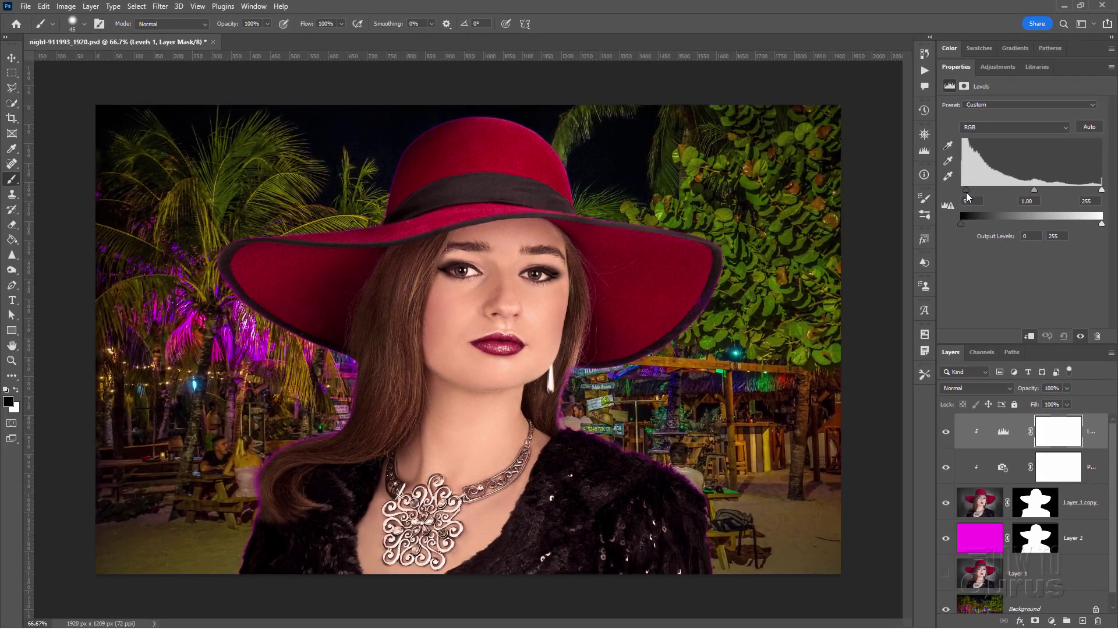
{"action": "mouse_move", "coordinate": [958, 200]}
{"action": "left_mouse_down"}
{"action": "mouse_move", "coordinate": [983, 200]}
{"action": "mouse_move", "coordinate": [971, 192]}
{"action": "left_mouse_up"}
{"action": "left_click", "coordinate": [1080, 336]}
{"action": "left_click", "coordinate": [1080, 336]}
{"action": "left_click", "coordinate": [1080, 337]}
{"action": "left_click", "coordinate": [1080, 337]}
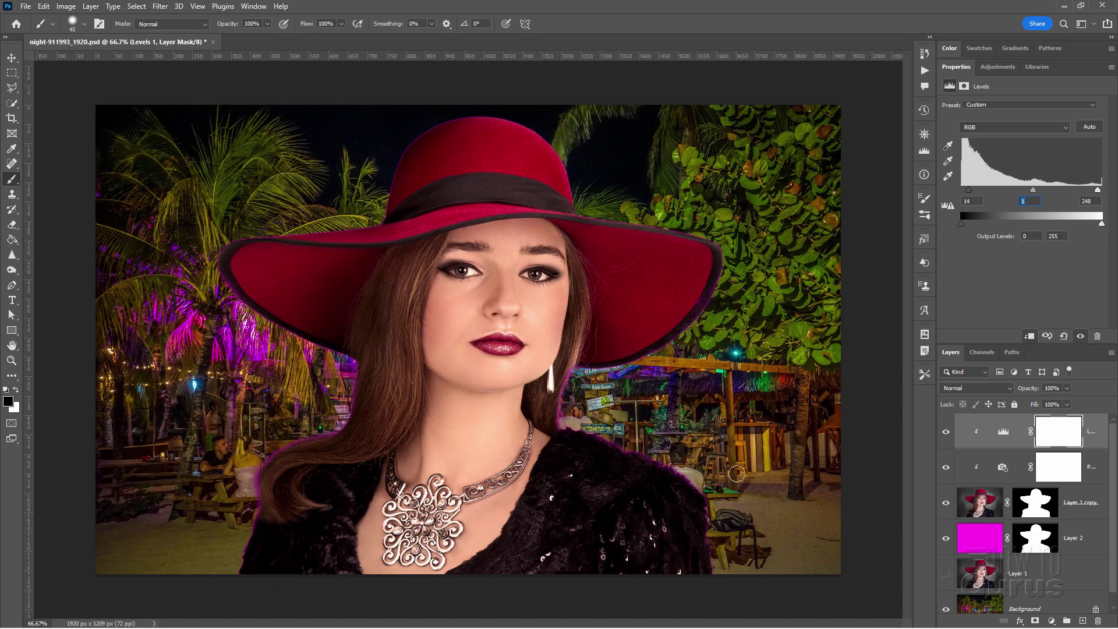